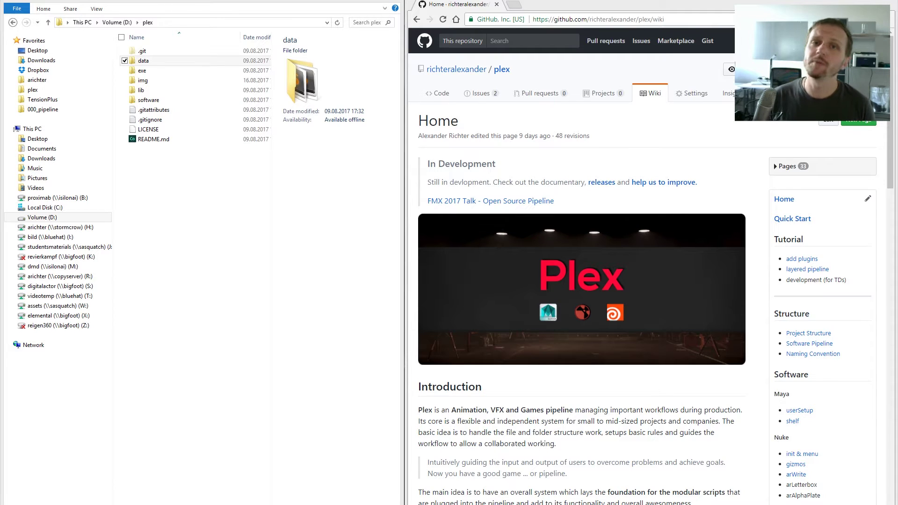
Browse into data > project > default > project_template to inspect its subfolders.
left_click(256, 308)
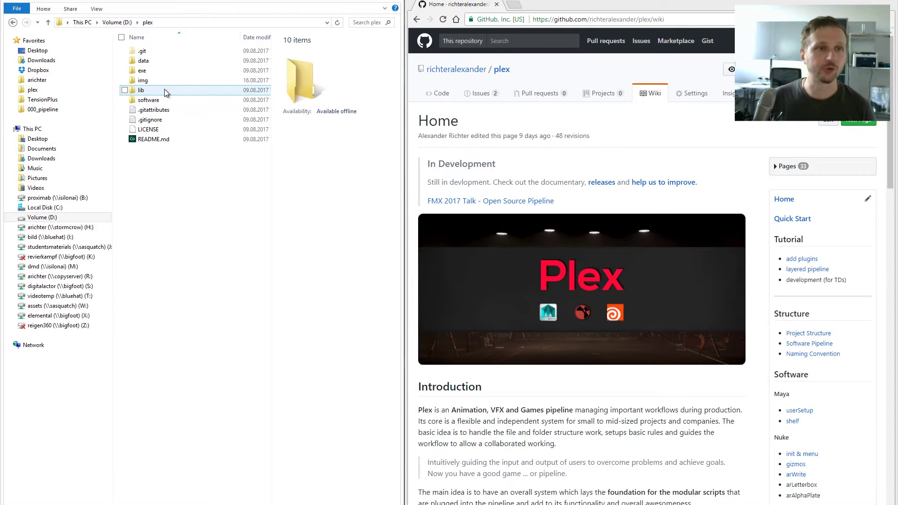
double_click(155, 61)
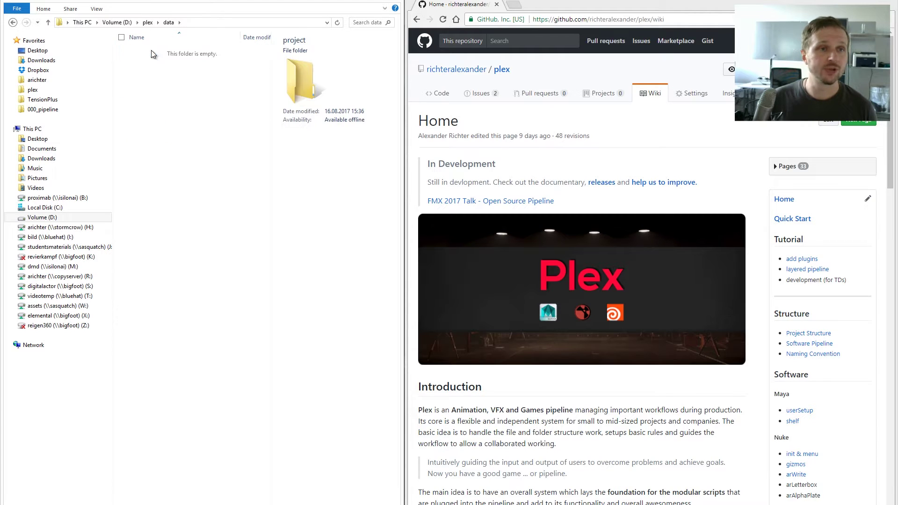
double_click(151, 52)
double_click(151, 52)
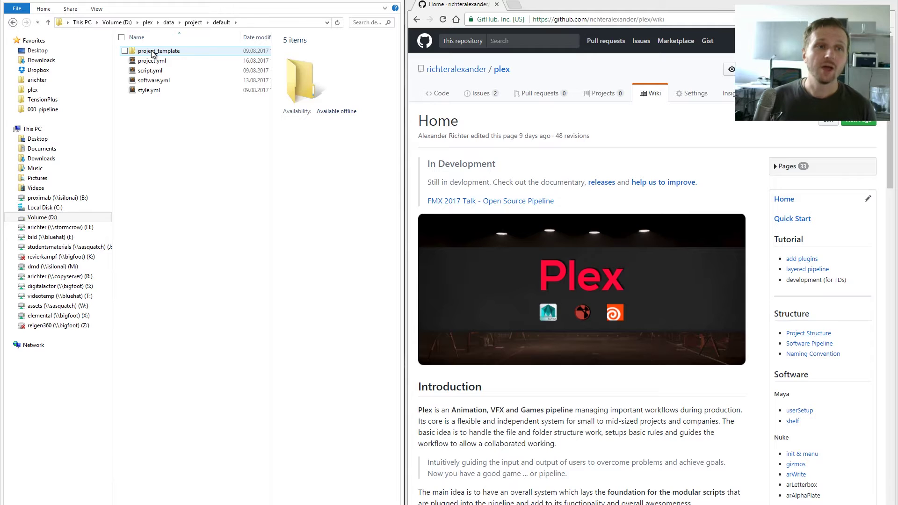
double_click(152, 51)
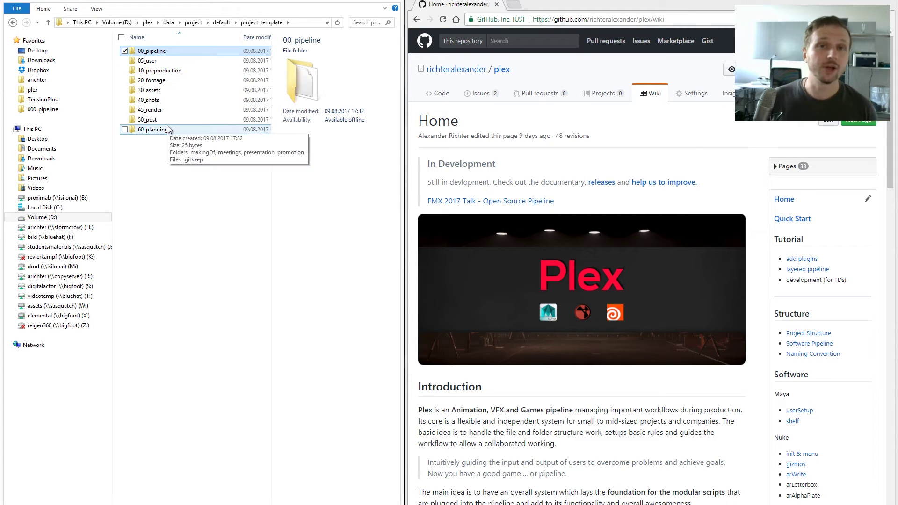
Return to the default folder and then up to the root of drive D.
left_click(159, 170)
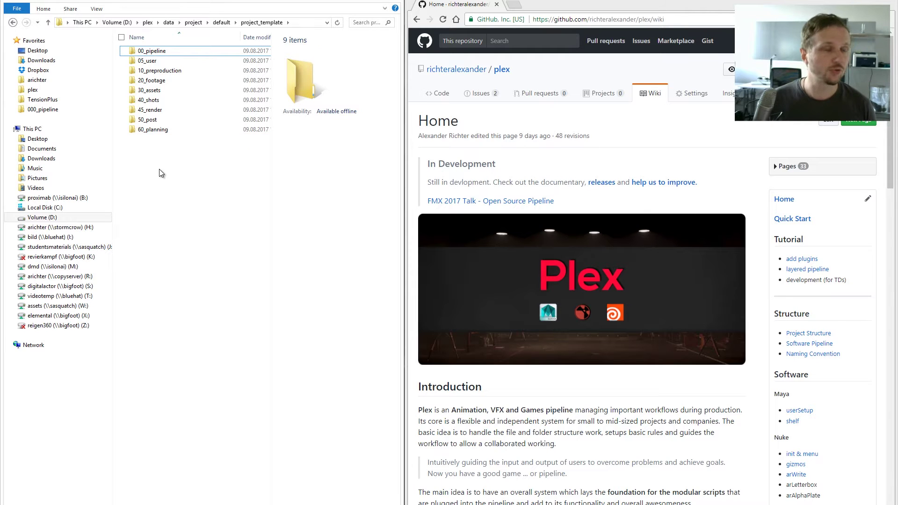
left_click(218, 23)
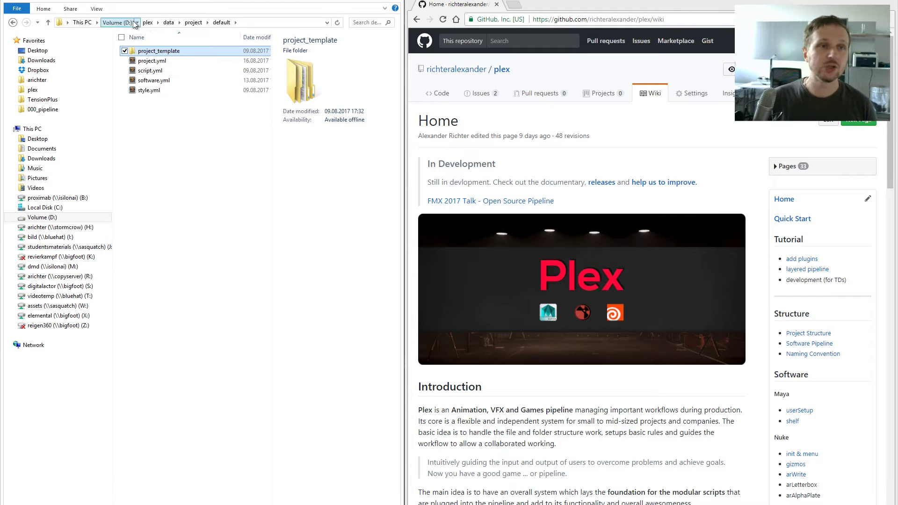
left_click(117, 22)
Paste project_template into D:, rename the copy ANIMAN, open it, and view the wiki's Project Structure page.
left_click(171, 182)
key("ctrl+v")
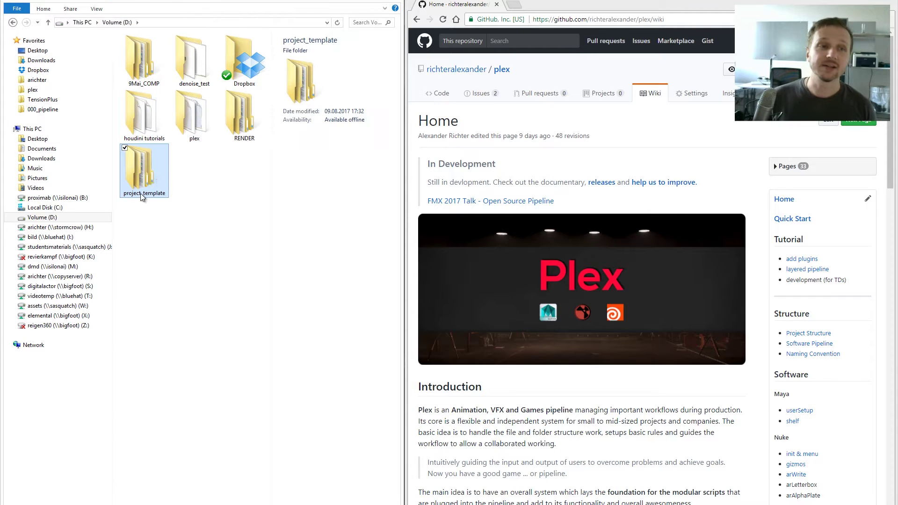
left_click(149, 193)
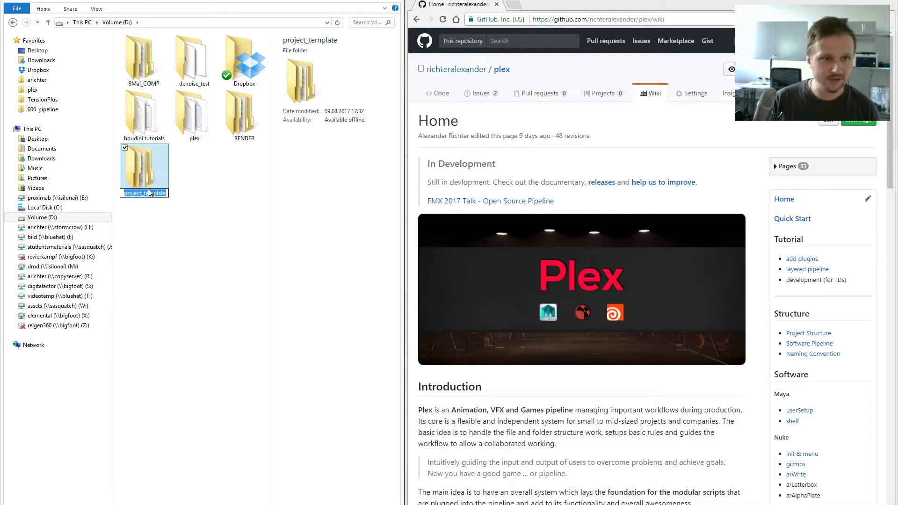
type("A")
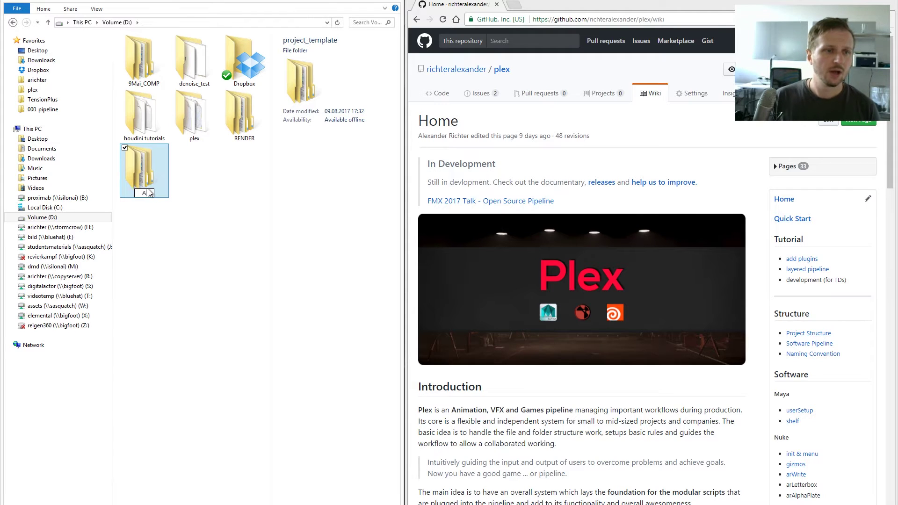
type("NIMAN")
key("Return")
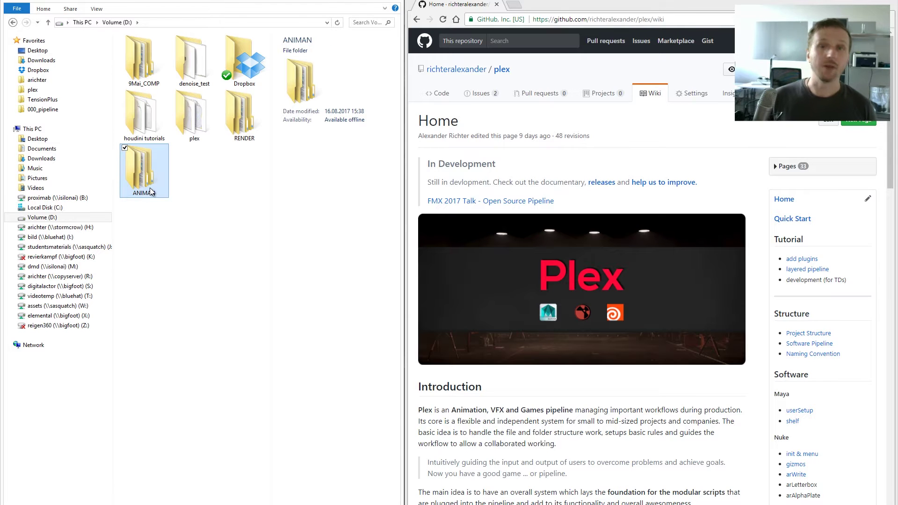
double_click(151, 191)
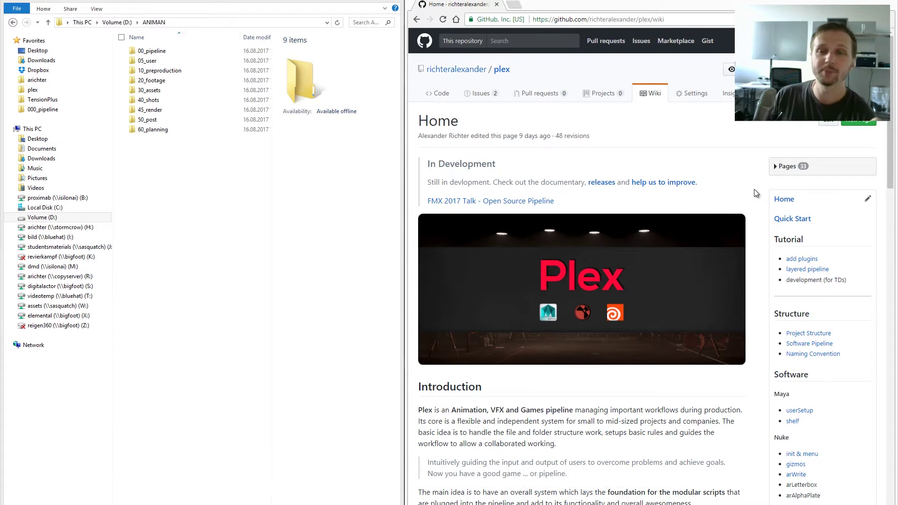
left_click(802, 334)
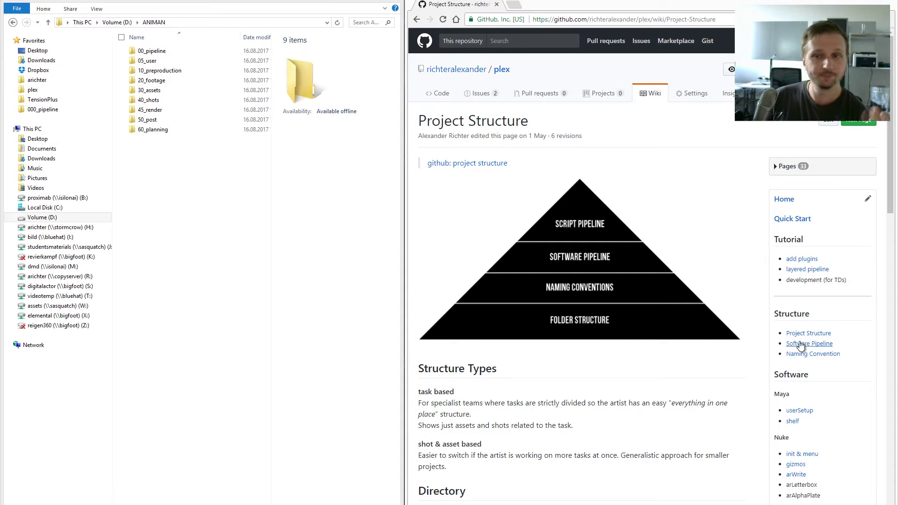
Read the wiki's Software Pipeline and Naming Convention pages, then go back to drive D's root.
left_click(801, 347)
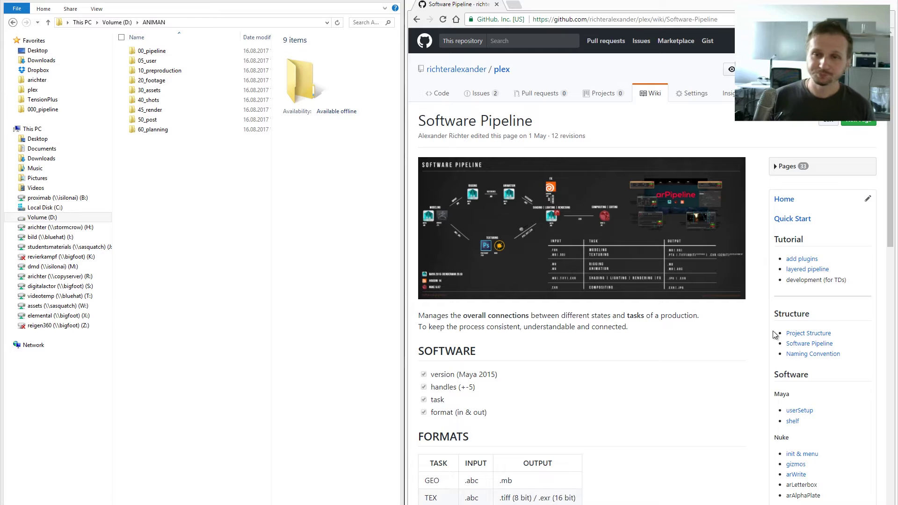
left_click(824, 359)
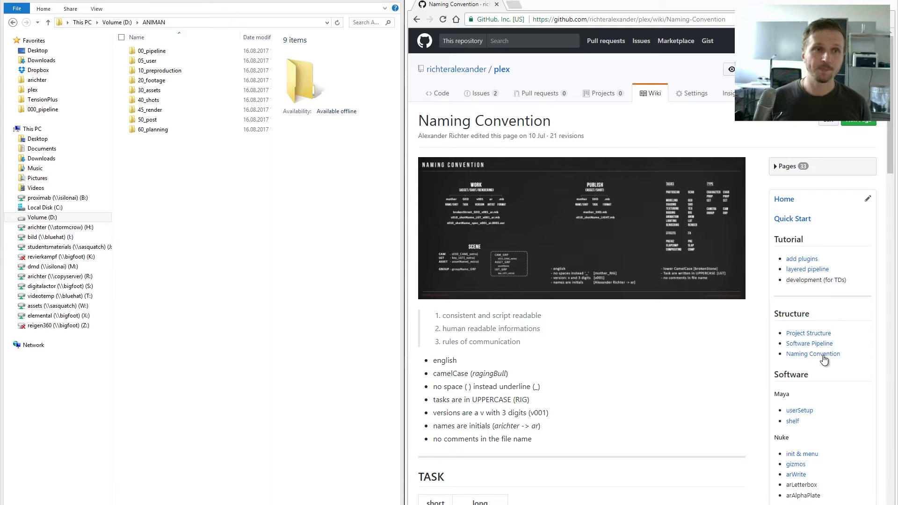
left_click(107, 22)
Navigate to D:\plex\data\project and select the default folder.
double_click(230, 116)
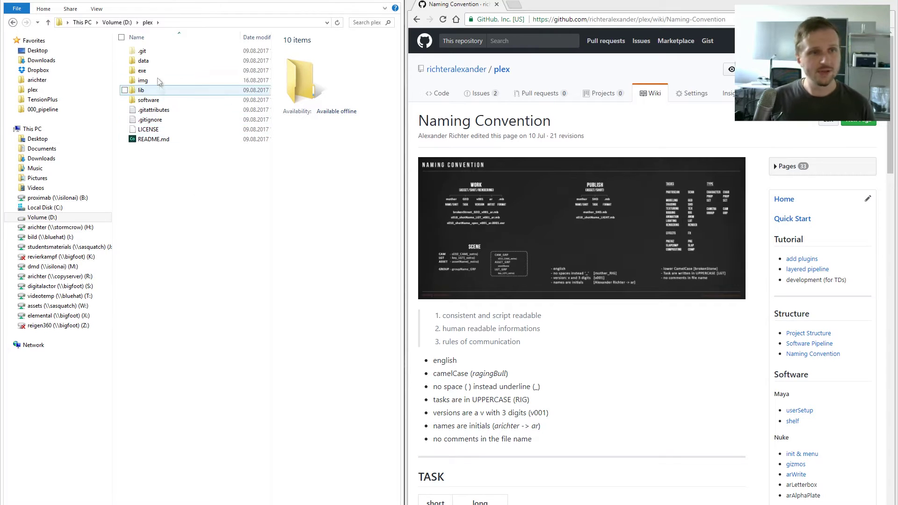
double_click(151, 62)
double_click(151, 49)
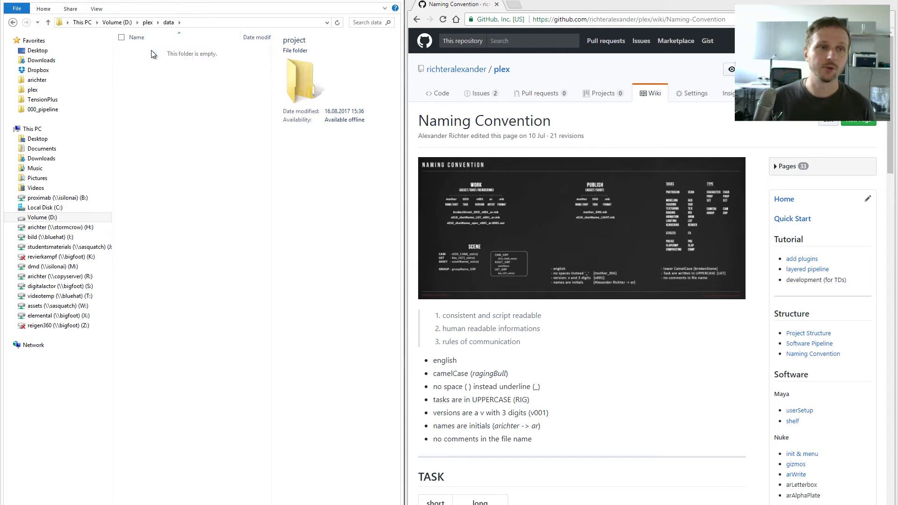
left_click(150, 50)
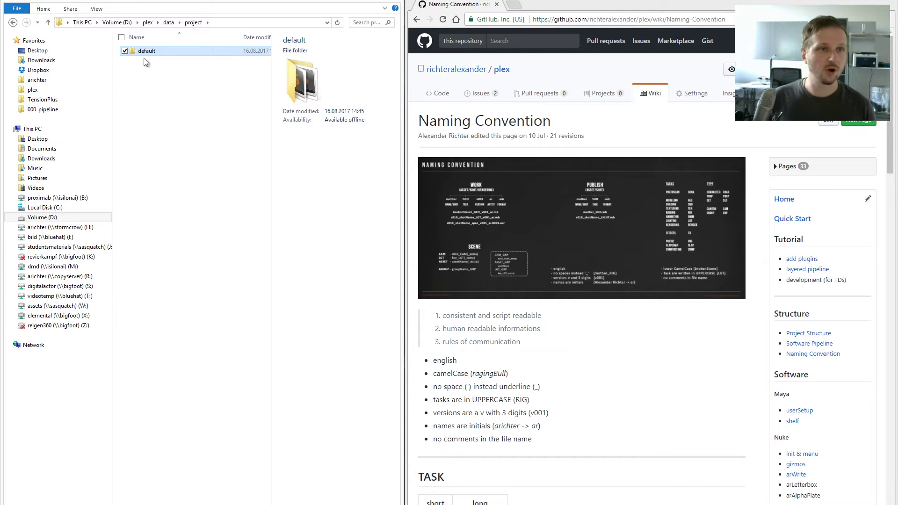
Duplicate default as animan, then open pipeline.yml from the data folder.
key("ctrl+c")
key("ctrl+v")
key("F2")
type("an")
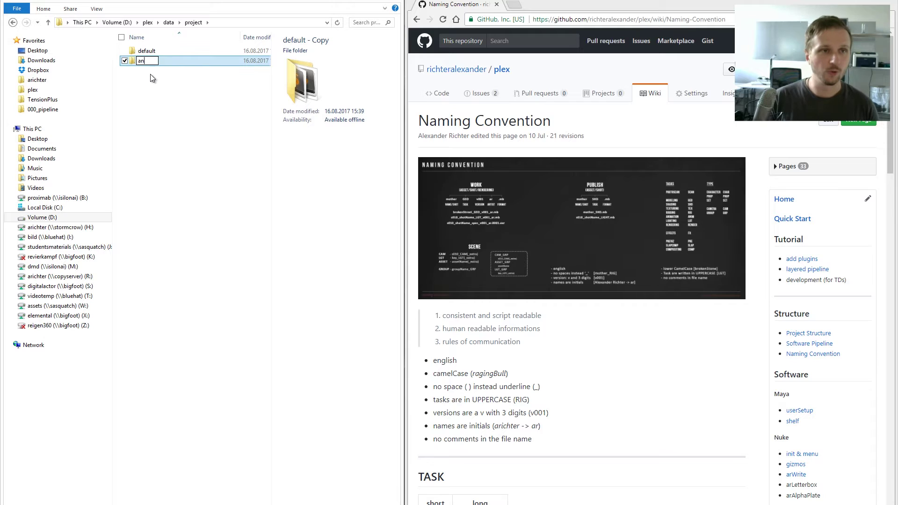
key("Return")
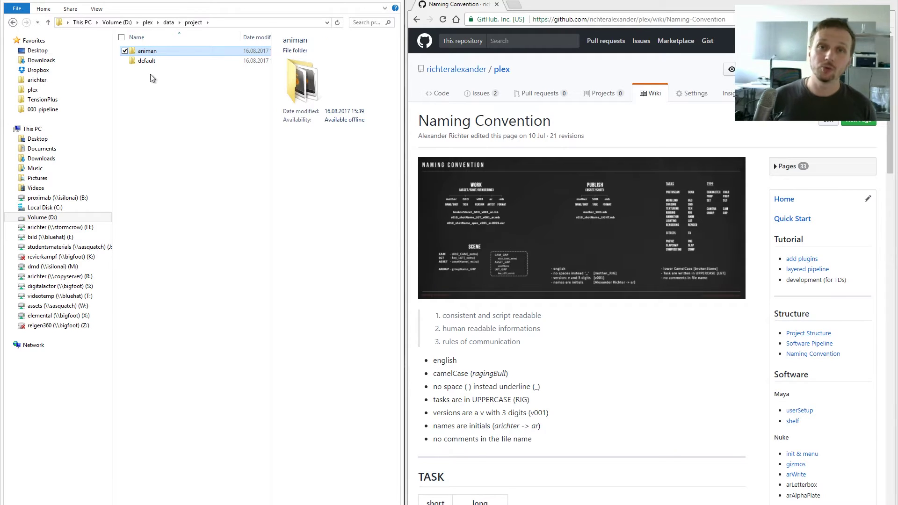
left_click(168, 23)
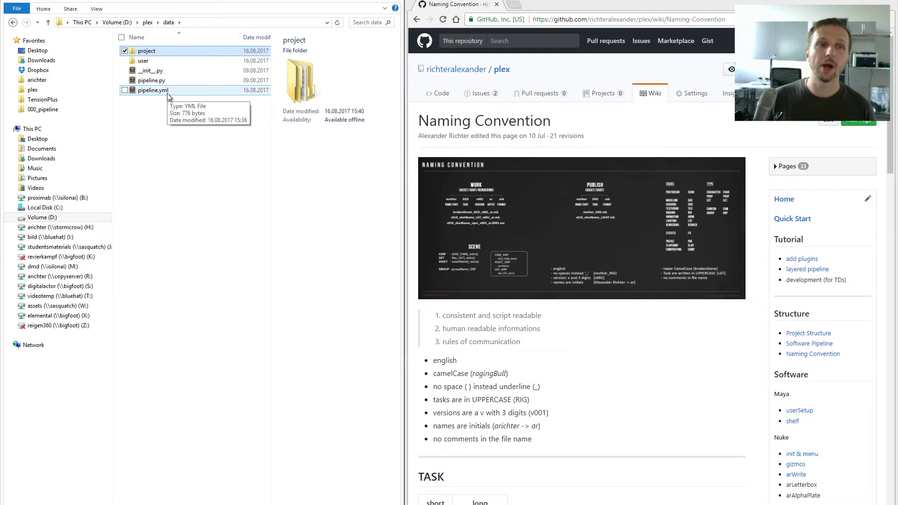
double_click(168, 94)
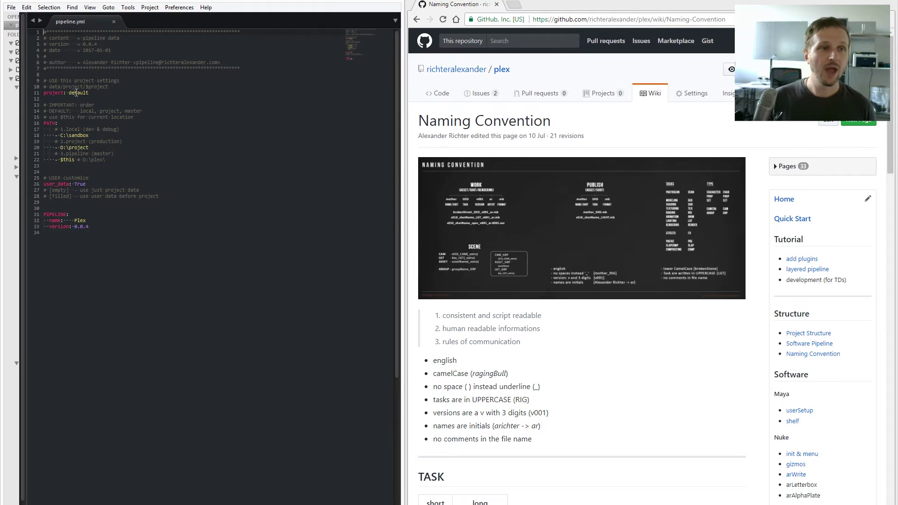
Change the project on line 11 of pipeline.yml from default to animan and save.
double_click(77, 93)
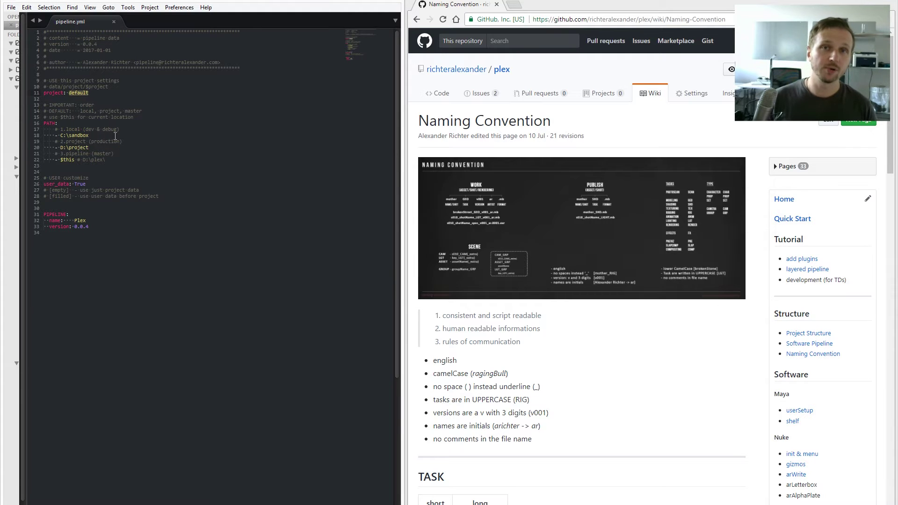
type("animan")
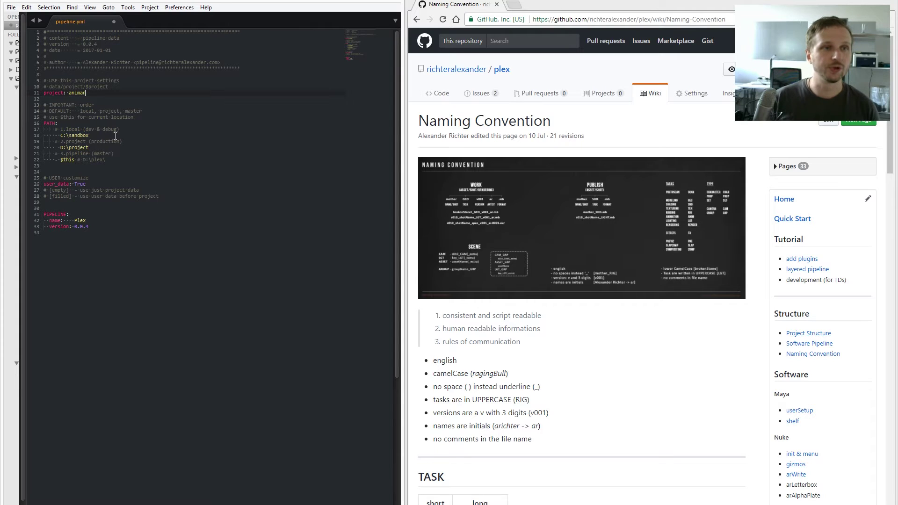
key("ctrl+s")
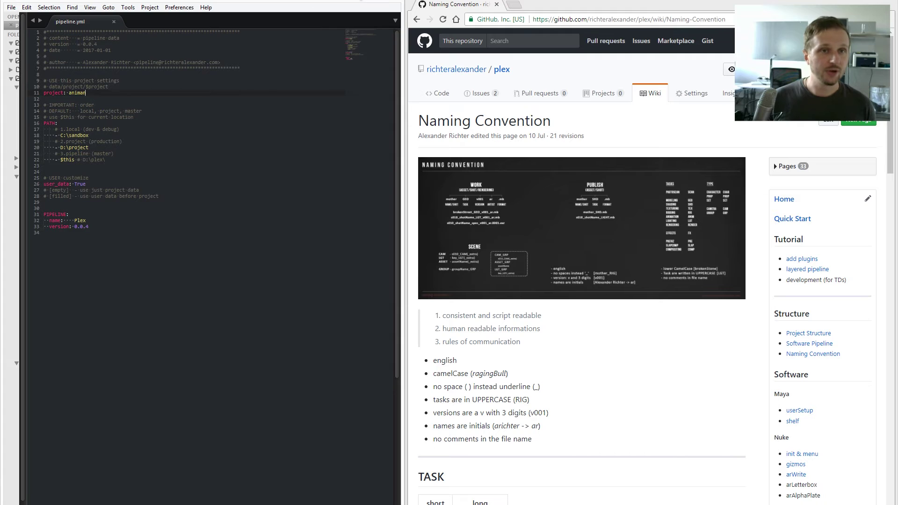
In animan's project.yml, change the name on line 9 from plex to animan, save, and close.
key("alt+Tab")
double_click(149, 51)
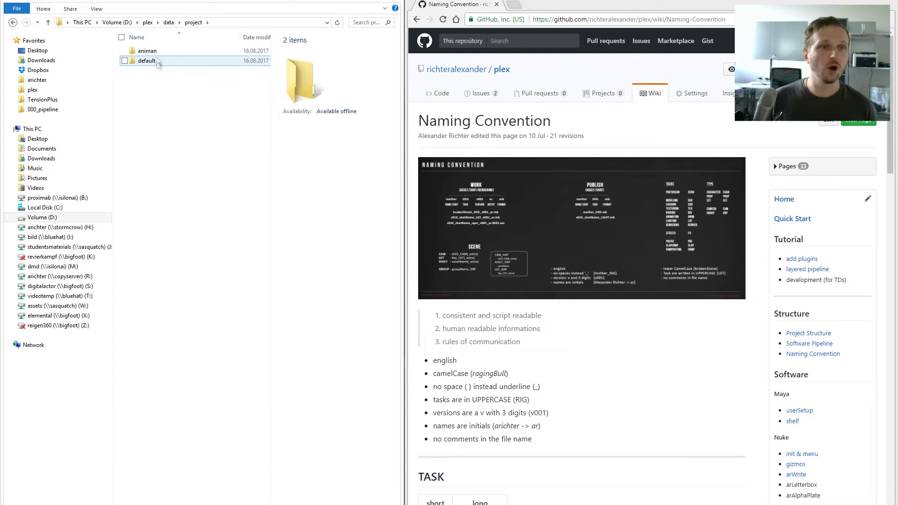
double_click(147, 51)
left_click(154, 62)
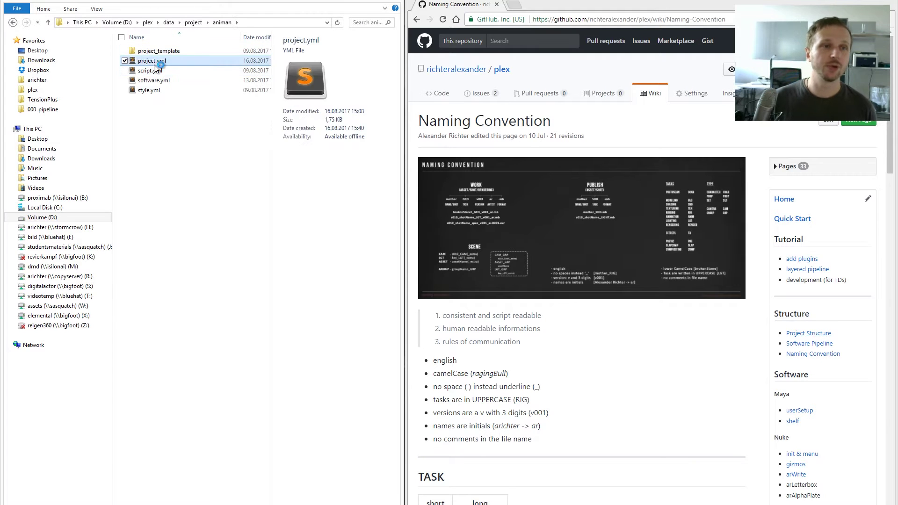
double_click(155, 64)
double_click(66, 80)
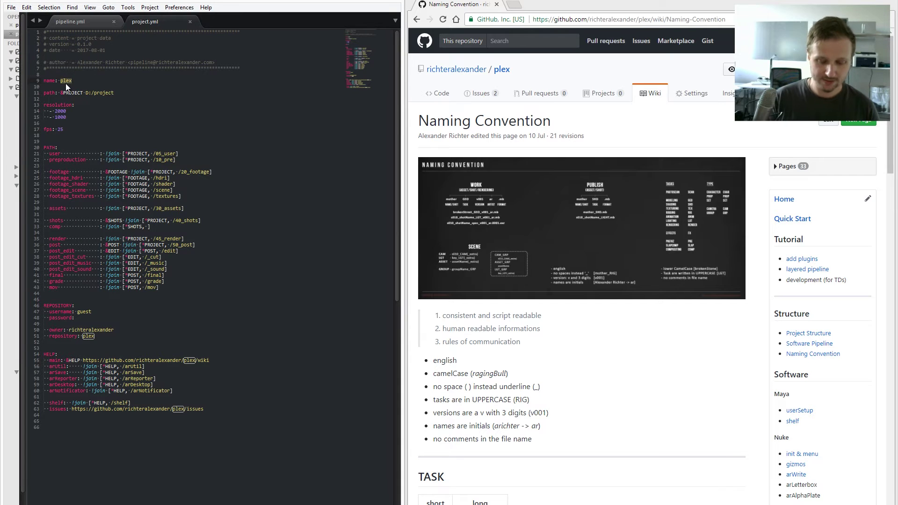
type("animan")
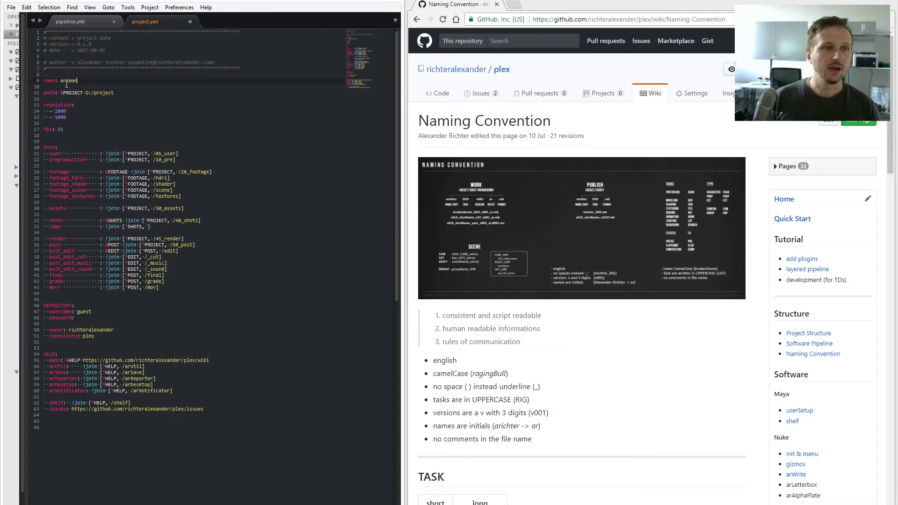
key("ctrl+s")
left_click(366, 1)
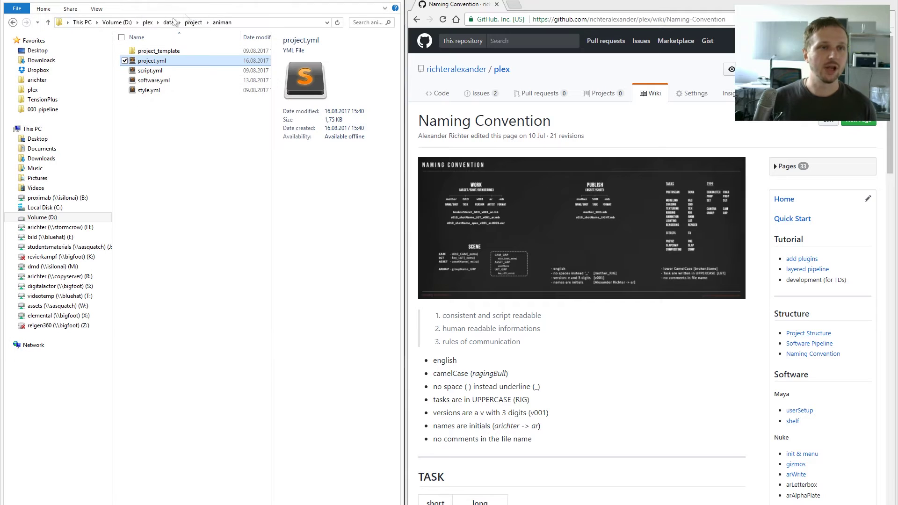
Launch Nuke by running win_nuke.bat from plex\exe.
left_click(147, 22)
double_click(147, 69)
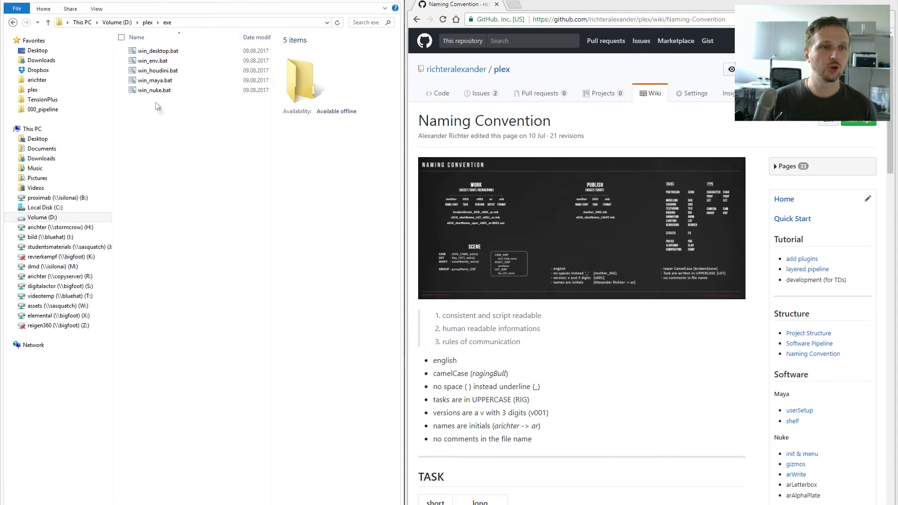
double_click(140, 90)
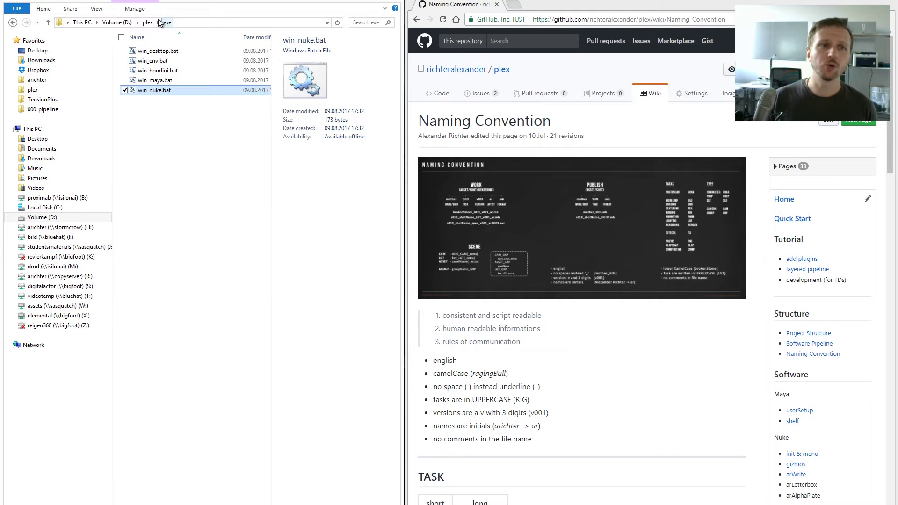
Go to plex\data and open a second Explorer window there.
left_click(148, 22)
double_click(148, 61)
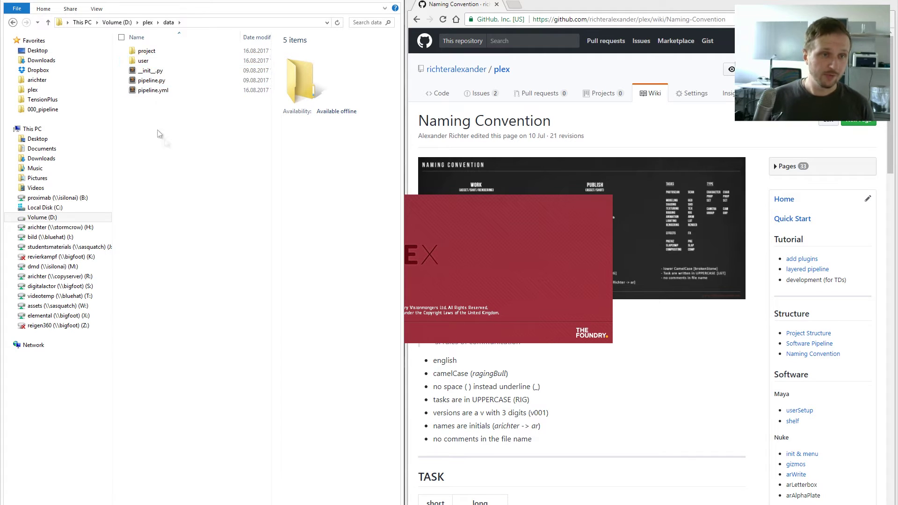
key("ctrl+n")
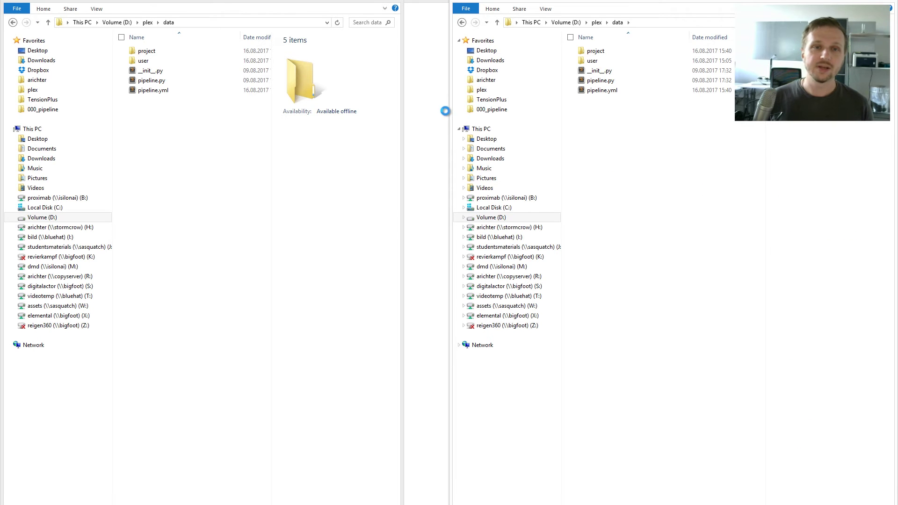
Widen the second window and open the personal folder under data\user.
left_click_drag(450, 113, 404, 112)
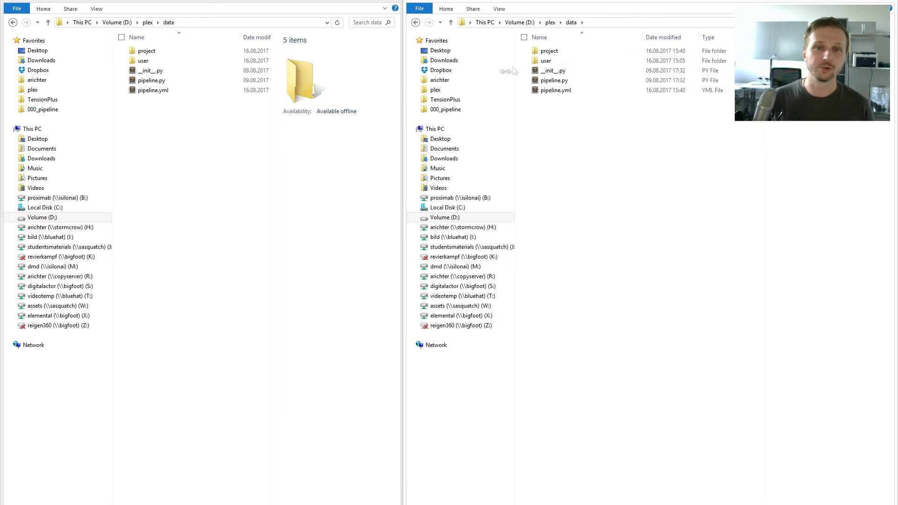
double_click(565, 59)
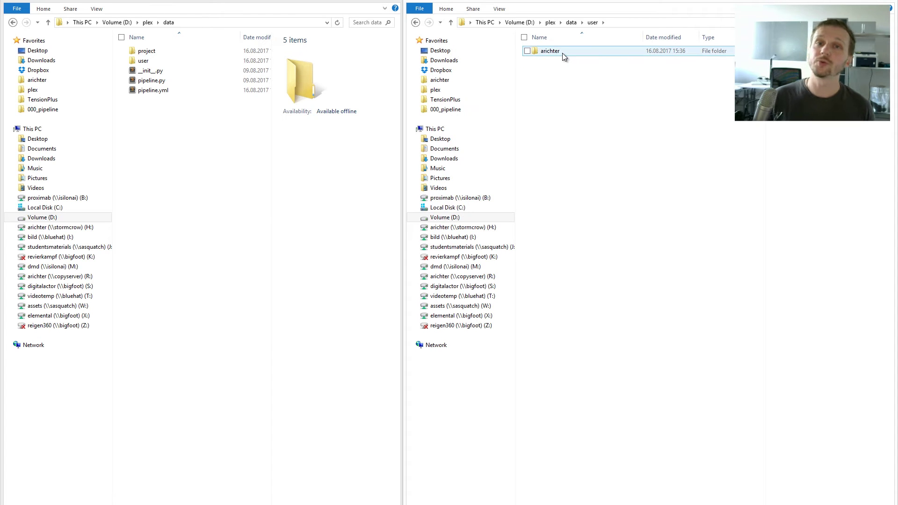
double_click(564, 54)
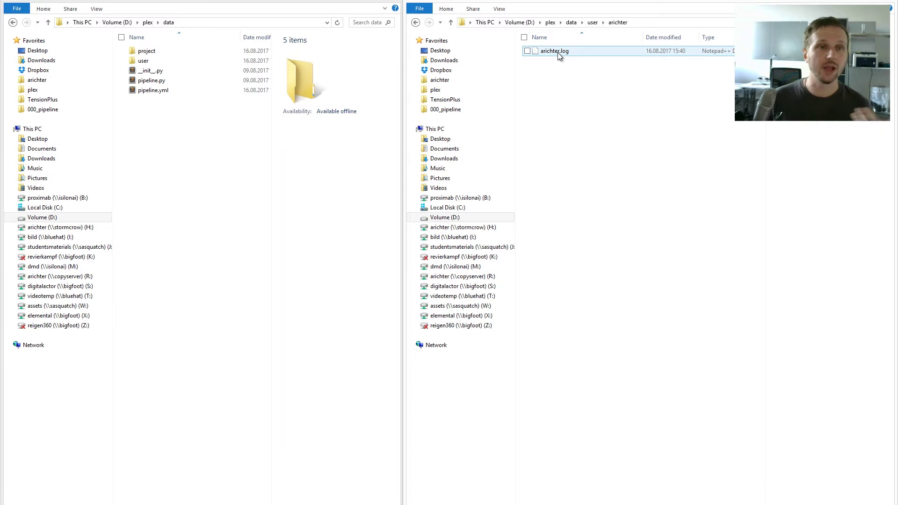
Drag project.yml from data\project\animan into the personal user folder.
left_click(173, 53)
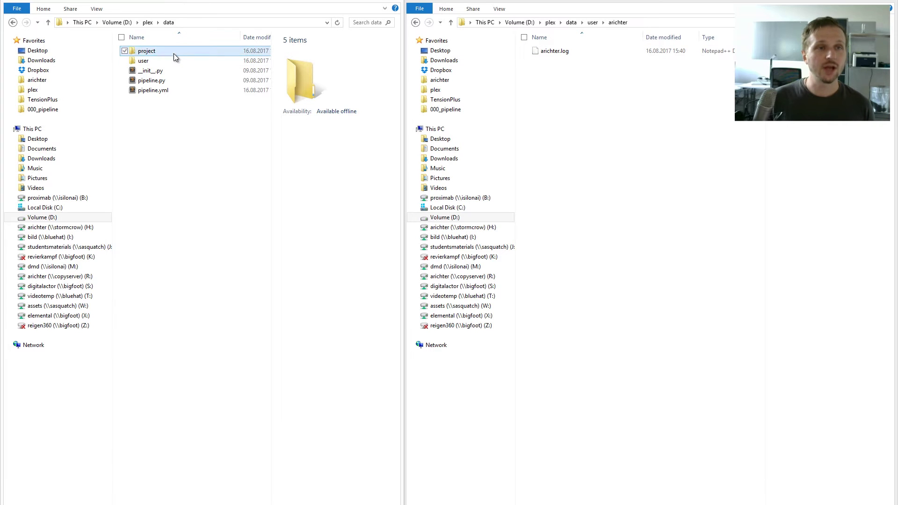
double_click(173, 54)
double_click(164, 52)
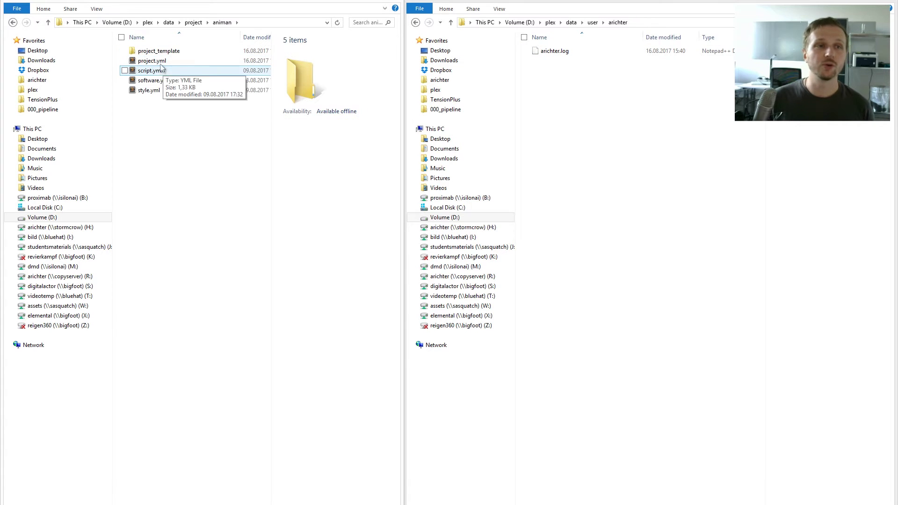
left_click_drag(153, 61, 572, 104)
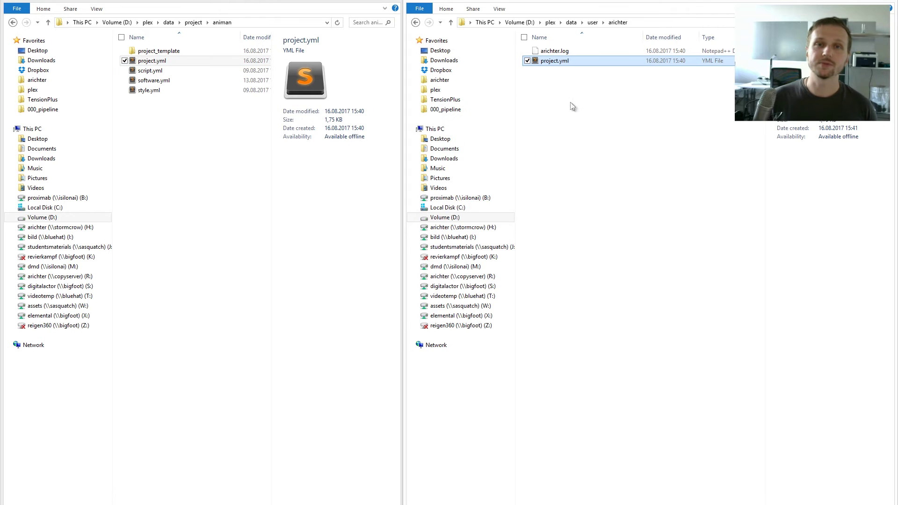
Rename the project in the user's project.yml copy from animan to user_animan, save, and close.
double_click(552, 63)
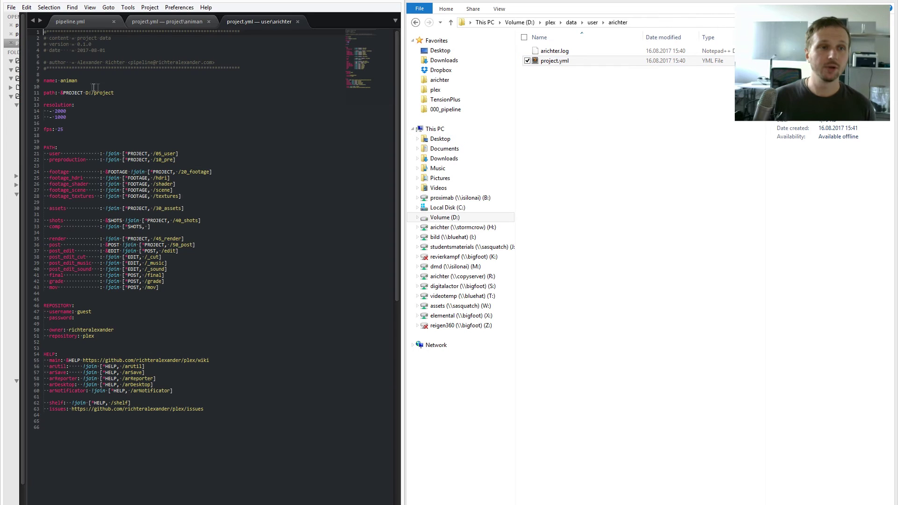
left_click(61, 80)
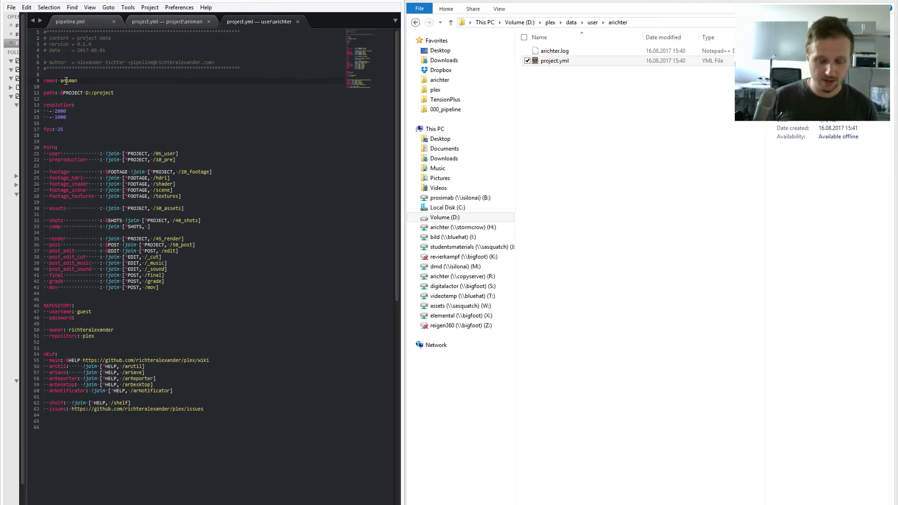
type("user_")
key("ctrl+s")
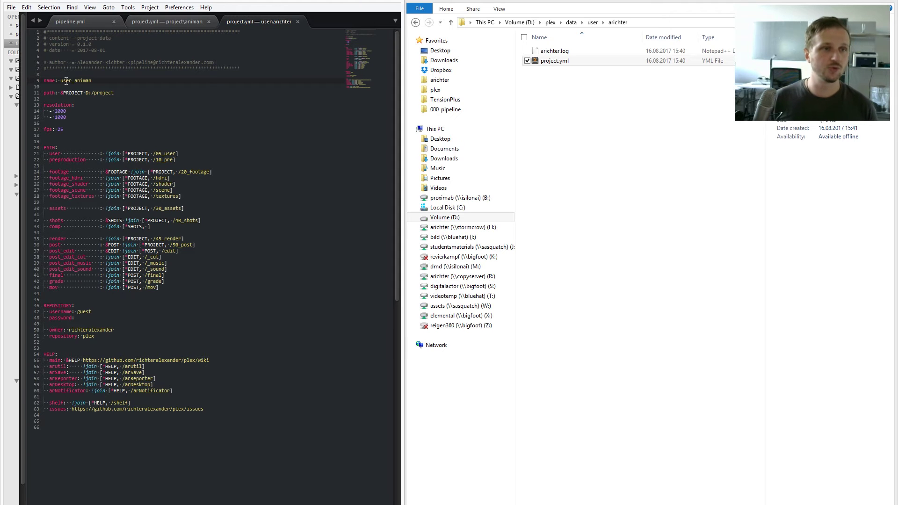
left_click(359, 1)
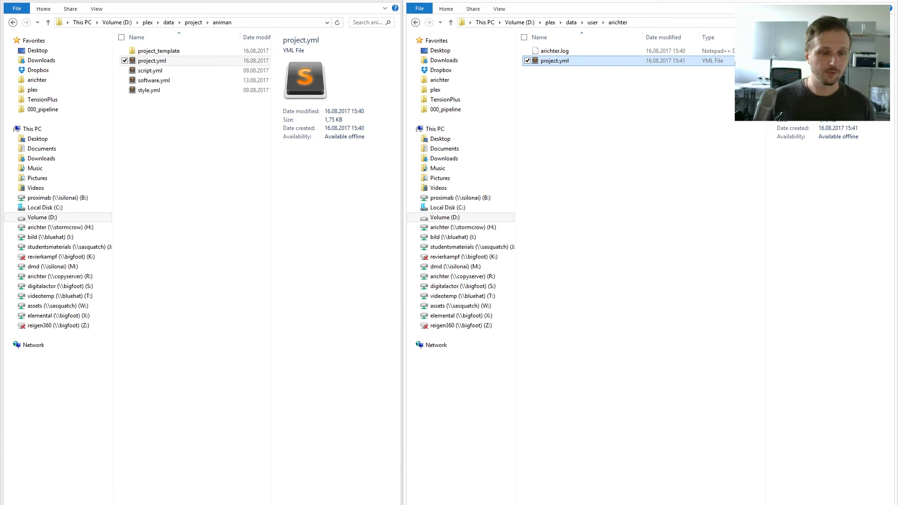
Check the Nuke console header for the animan project, then close it to quit Nuke.
left_click(274, 482)
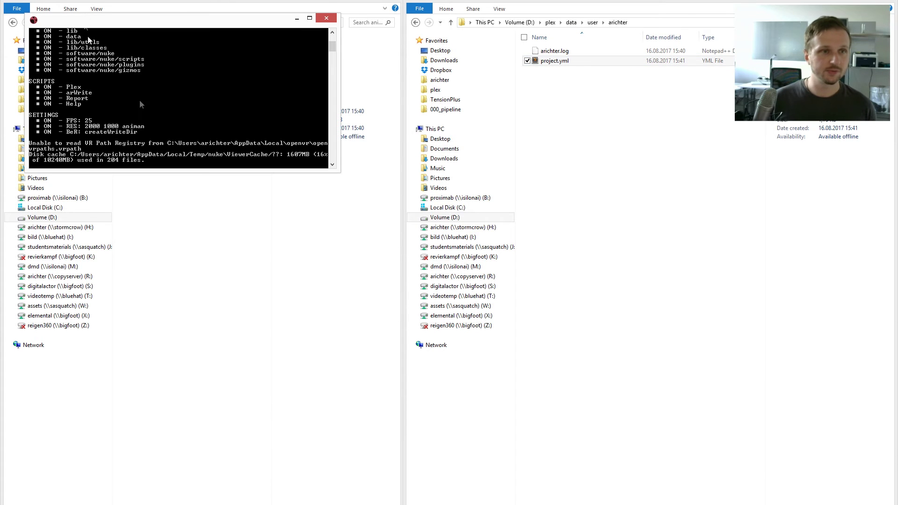
left_click_drag(330, 45, 330, 37)
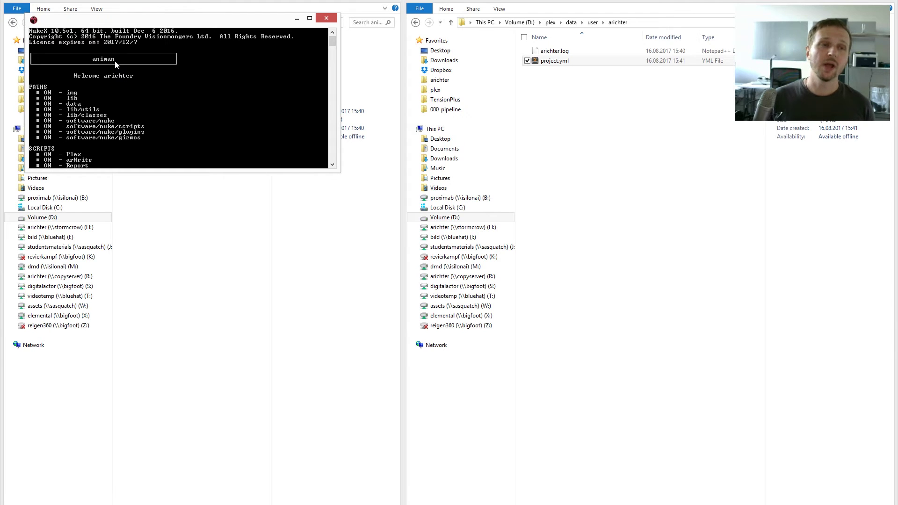
left_click(323, 21)
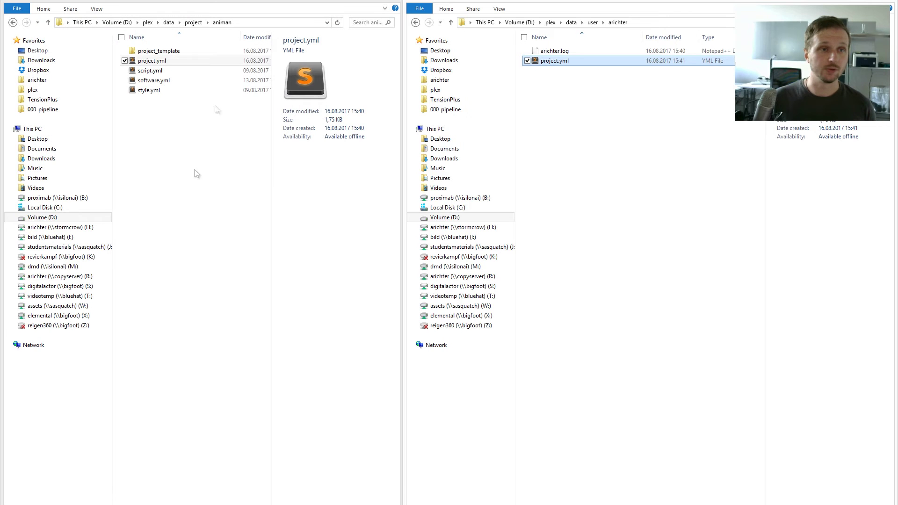
Go to plex\exe and run win_nuke.bat again.
left_click(151, 24)
double_click(152, 71)
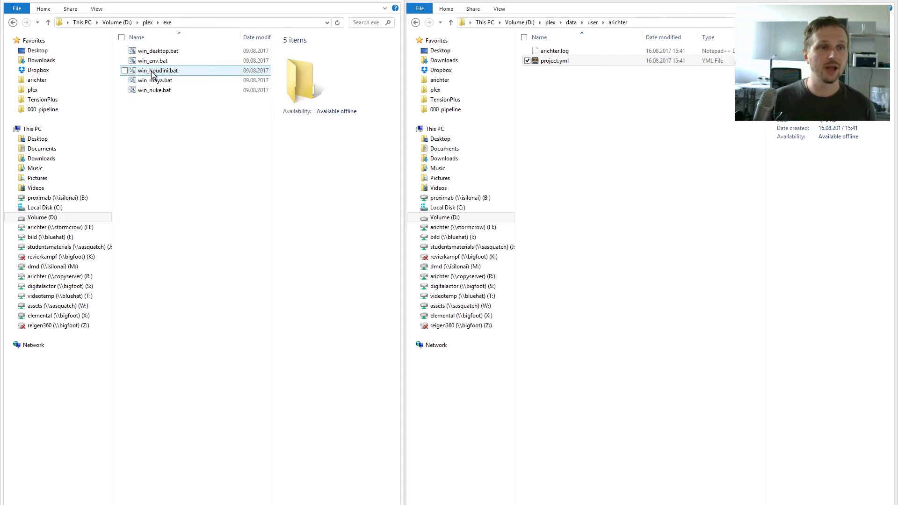
double_click(153, 92)
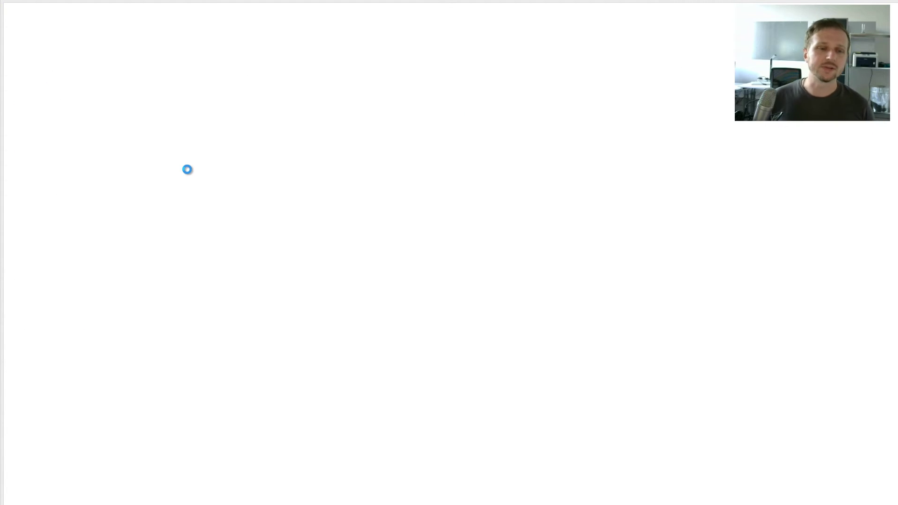
Check the Nuke console's startup output for user_animan, then quit Nuke.
left_click(276, 484)
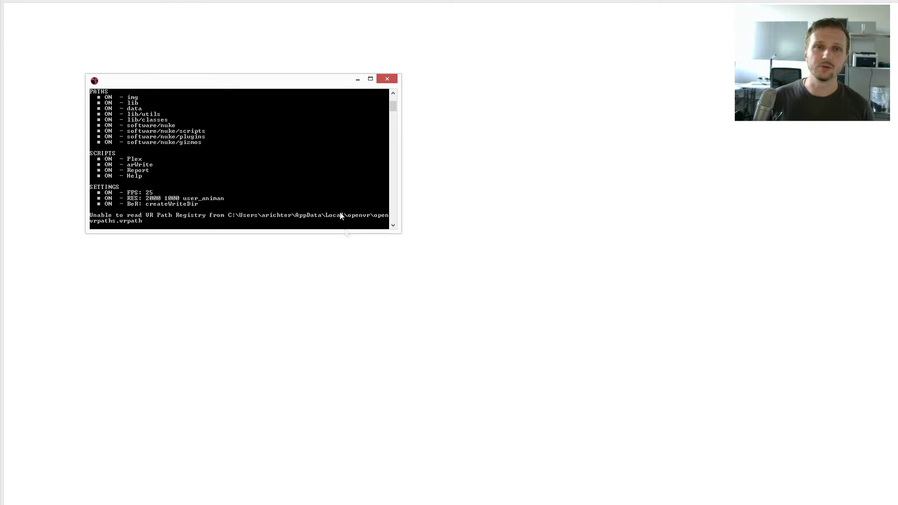
left_click_drag(392, 110, 391, 101)
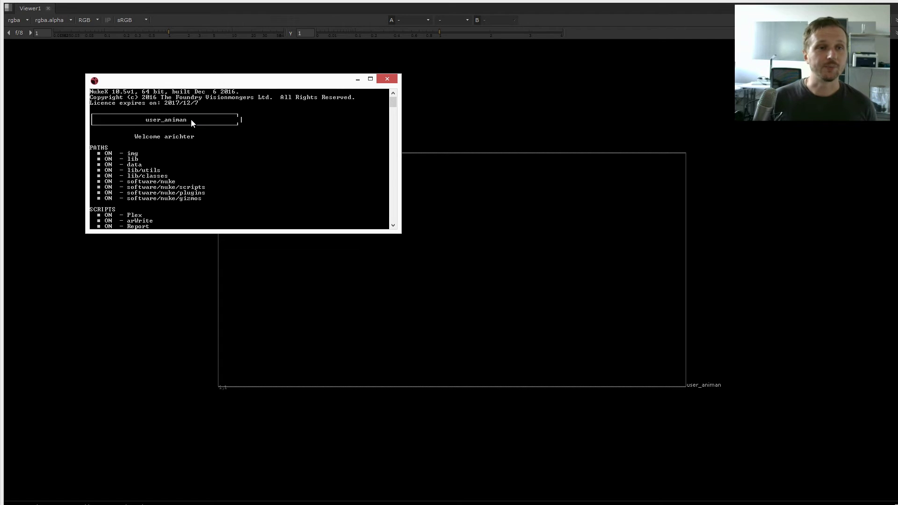
left_click(381, 79)
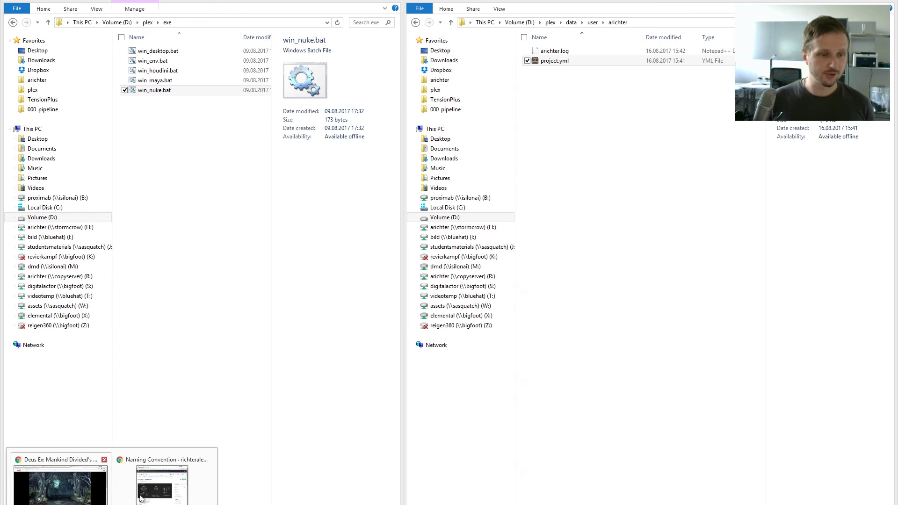
Maximize the Plex wiki Home page in Chrome and scroll down to the layered pipeline diagram.
left_click(164, 488)
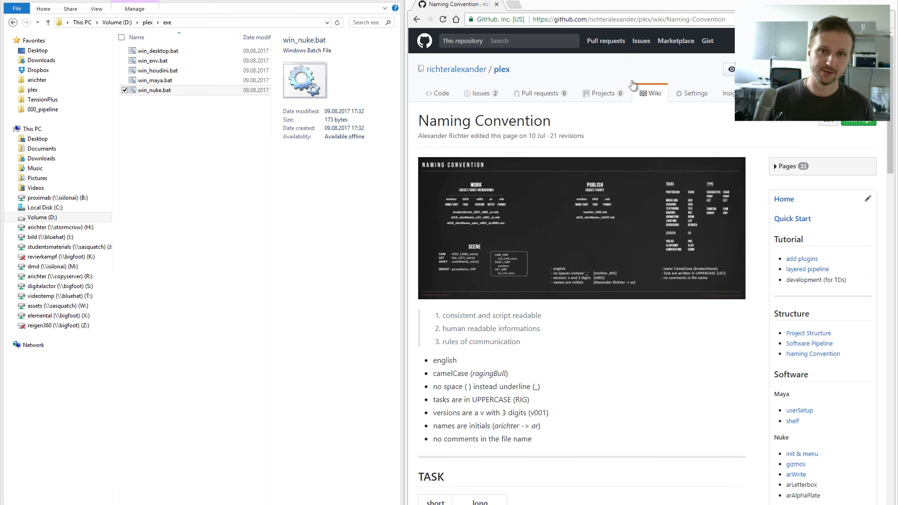
left_click(645, 93)
key("super+Up")
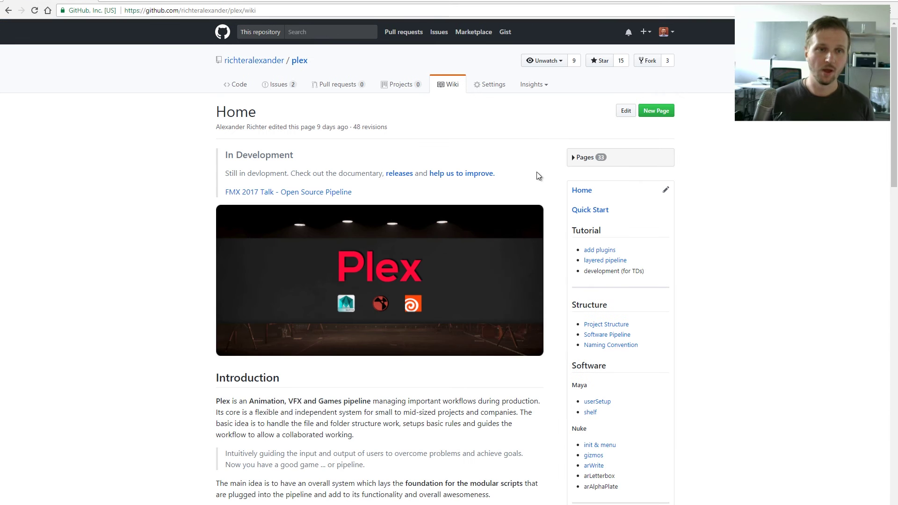
scroll(528, 192, "down", 8)
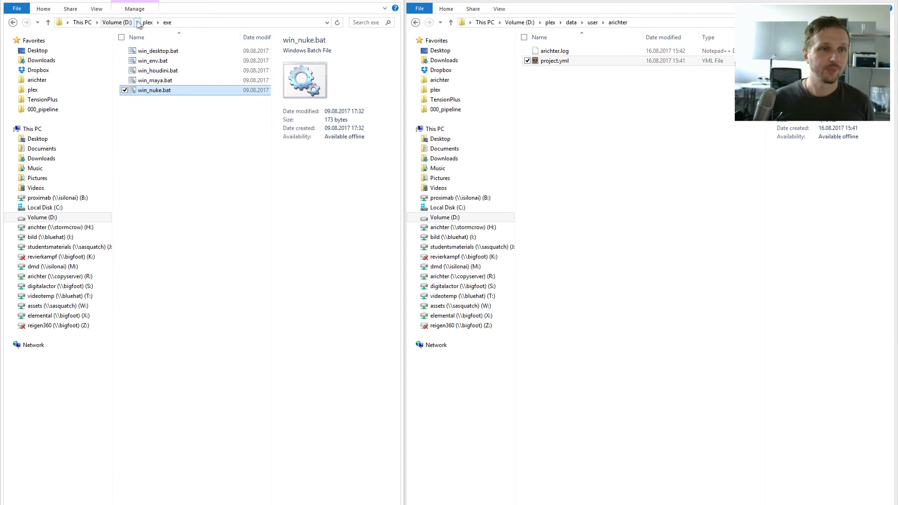
left_click(138, 23)
Select the data and exe folders in the plex folder for copying.
left_click(140, 26)
left_click(148, 22)
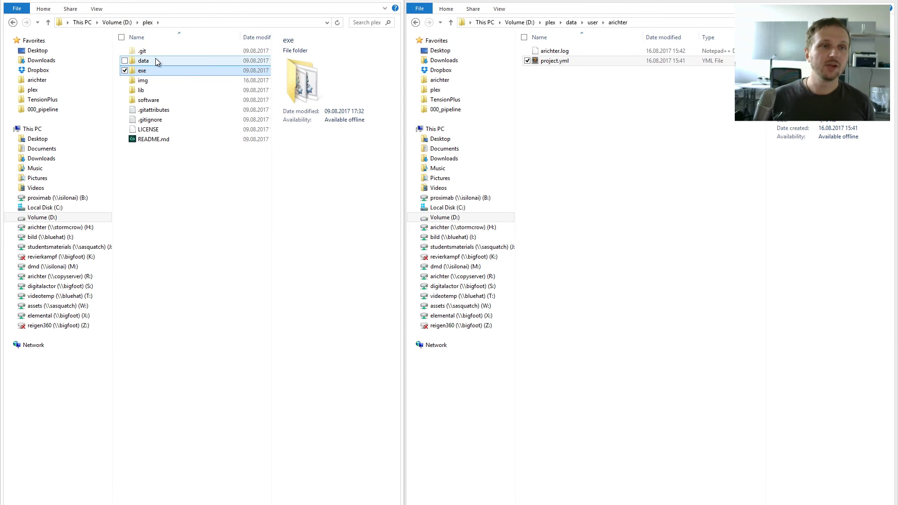
left_click(155, 58)
left_click(156, 69, "ctrl")
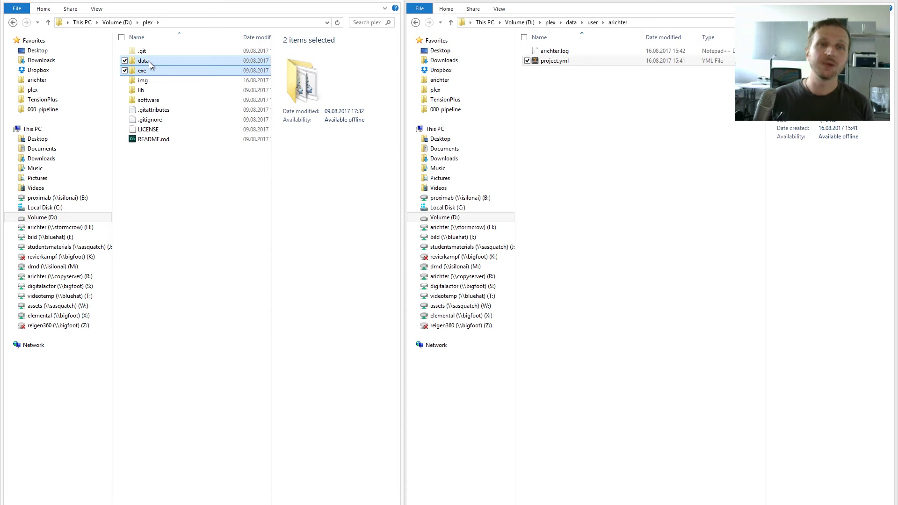
mouse_move(149, 61)
left_mouse_down()
mouse_move(152, 75)
mouse_move(150, 63)
left_mouse_up()
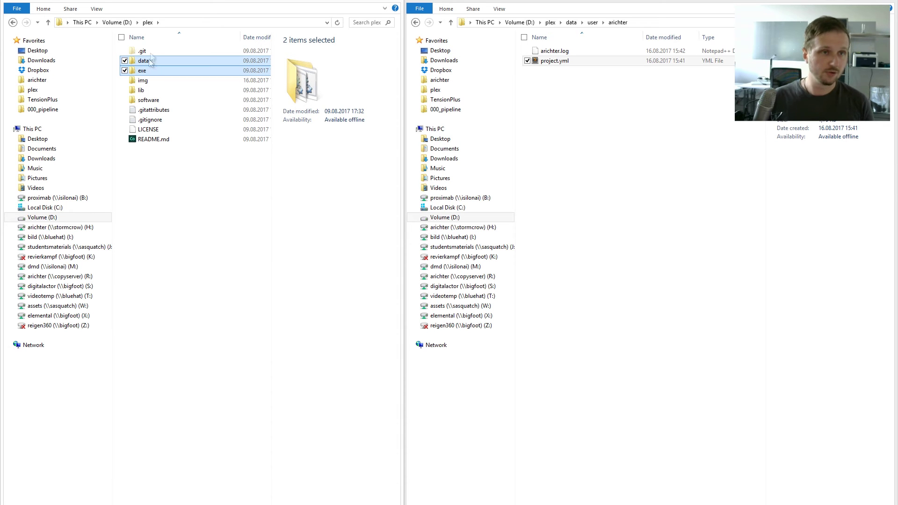
Paste data and exe into ANIMAN\00_pipeline and open data\pipeline.yml for editing.
left_click(129, 22)
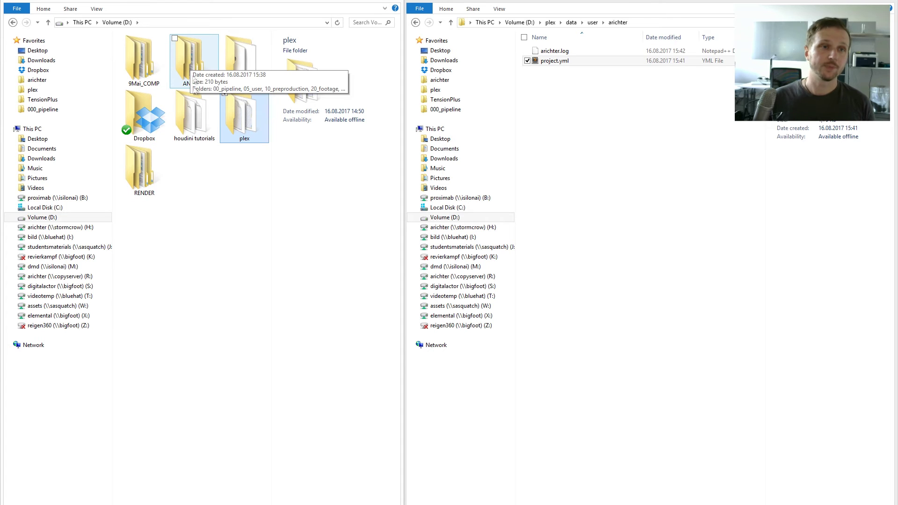
double_click(190, 62)
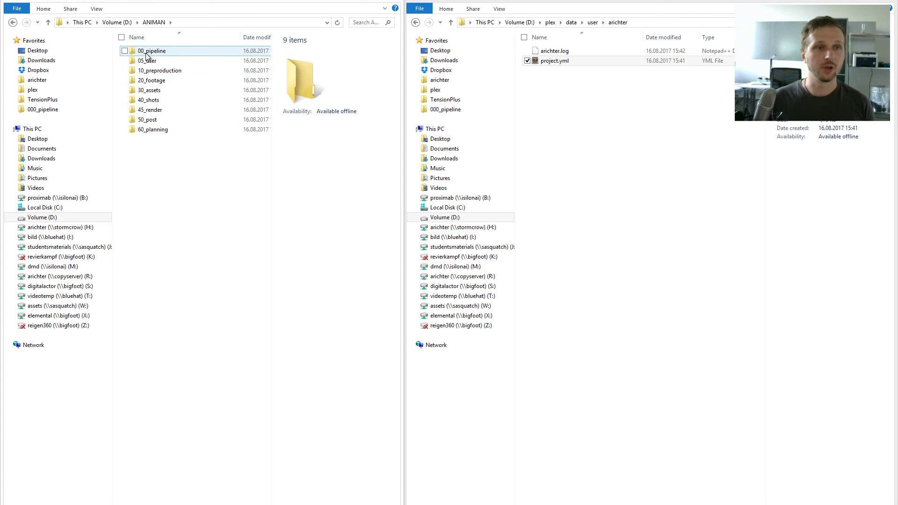
double_click(153, 53)
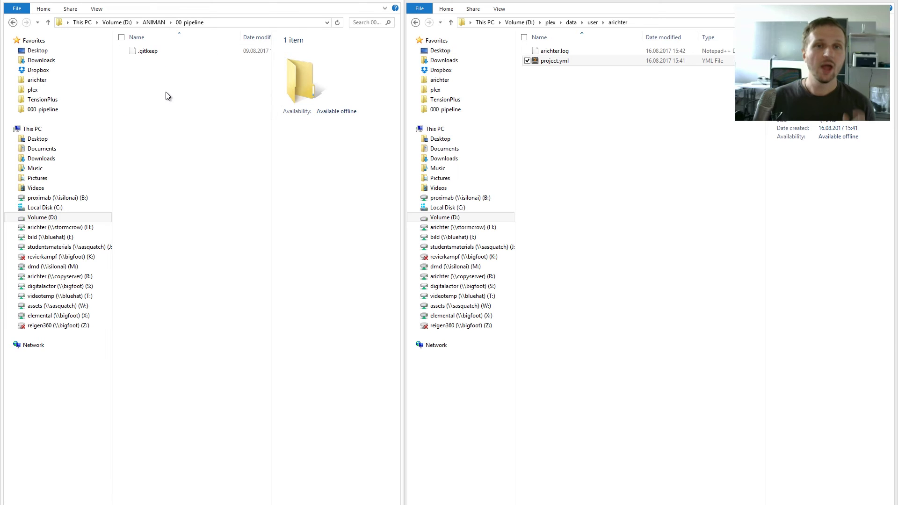
key("ctrl+v")
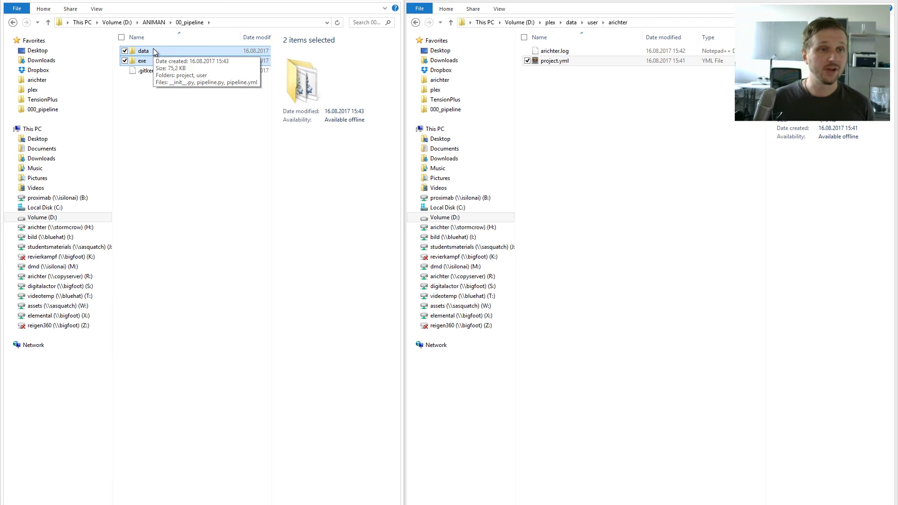
double_click(153, 49)
double_click(156, 90)
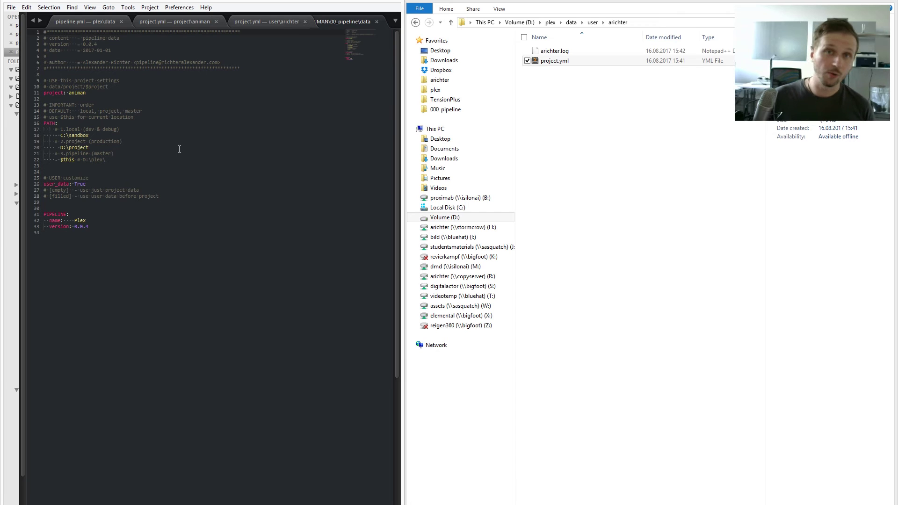
Move the '- $this' PATH entry to just below the '# 2.project (production)' comment.
left_click(76, 160)
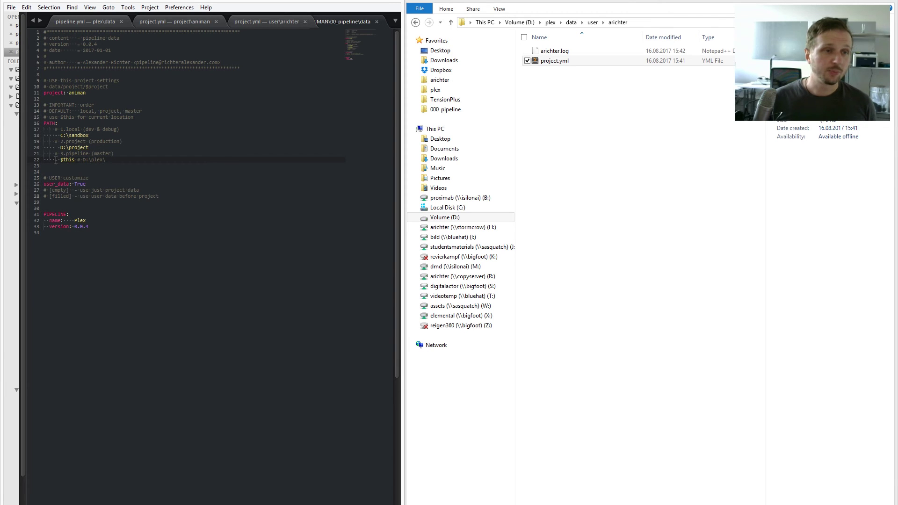
left_click_drag(55, 160, 107, 158)
key("ctrl+c")
key("BackSpace")
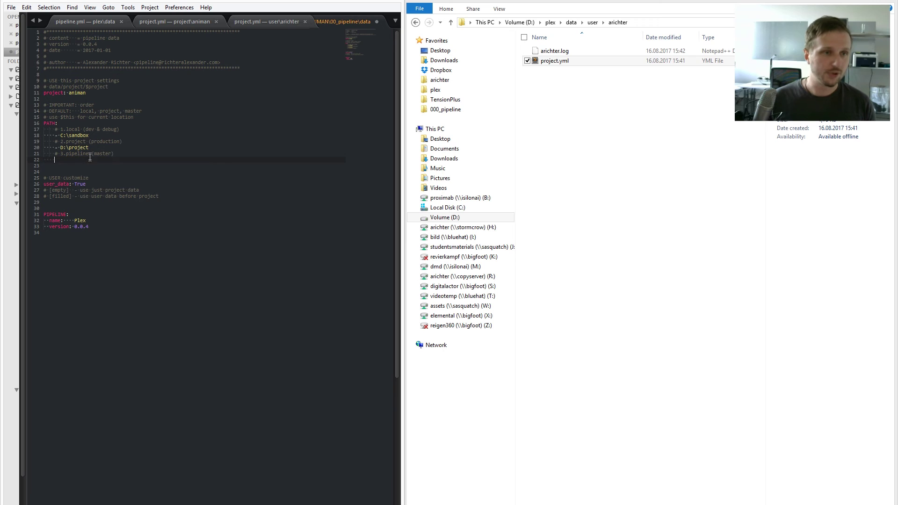
left_click(125, 142)
key("Return")
key("ctrl+v")
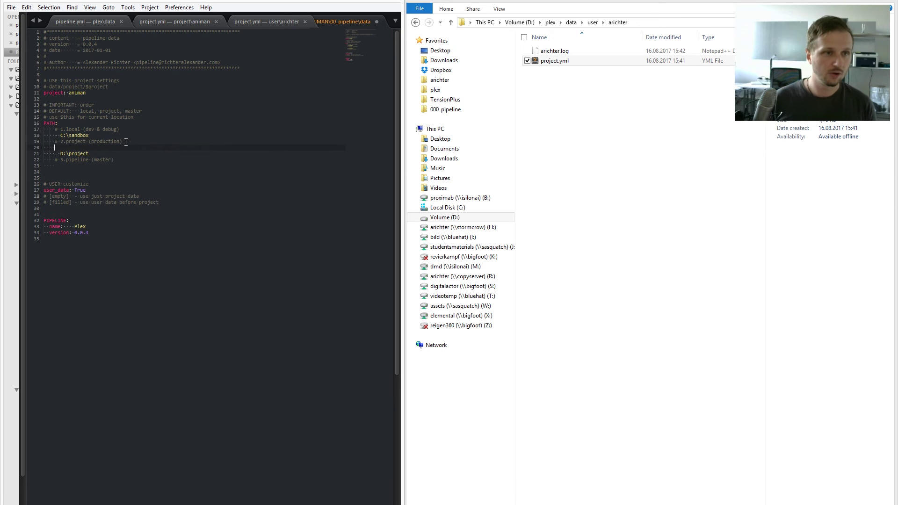
Change the project path D:\project to D:\plex and save pipeline.yml.
double_click(78, 153)
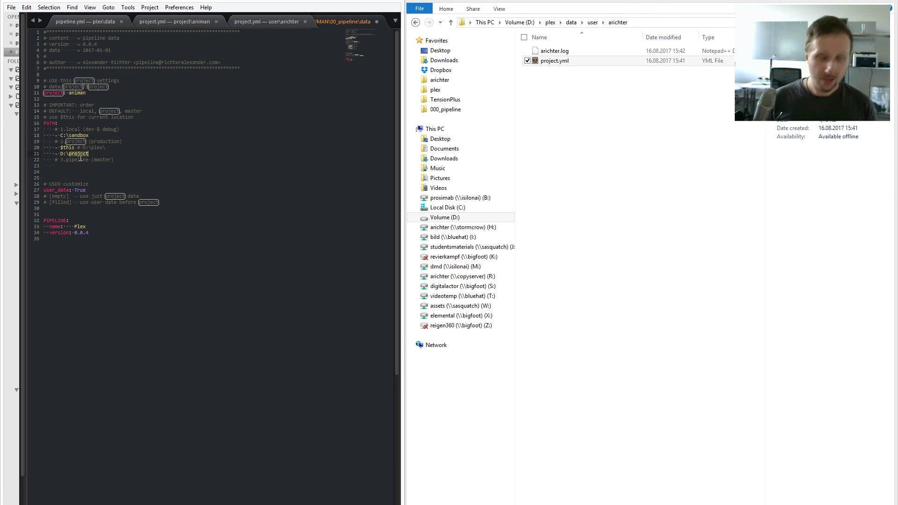
type("plex")
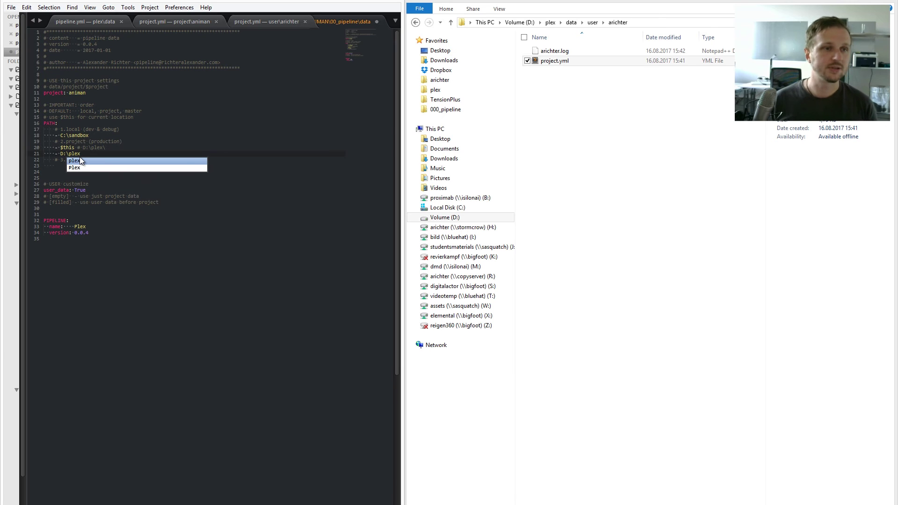
left_click(101, 137)
key("ctrl+s")
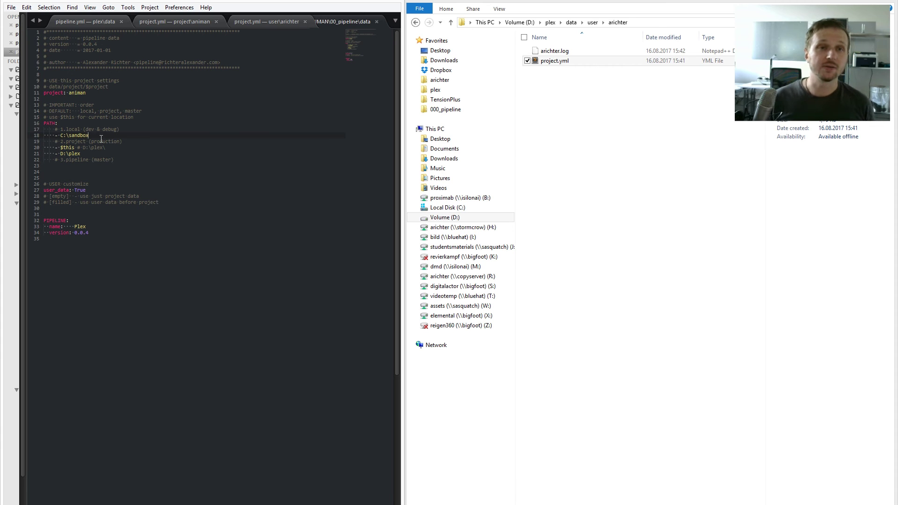
key("alt+Tab")
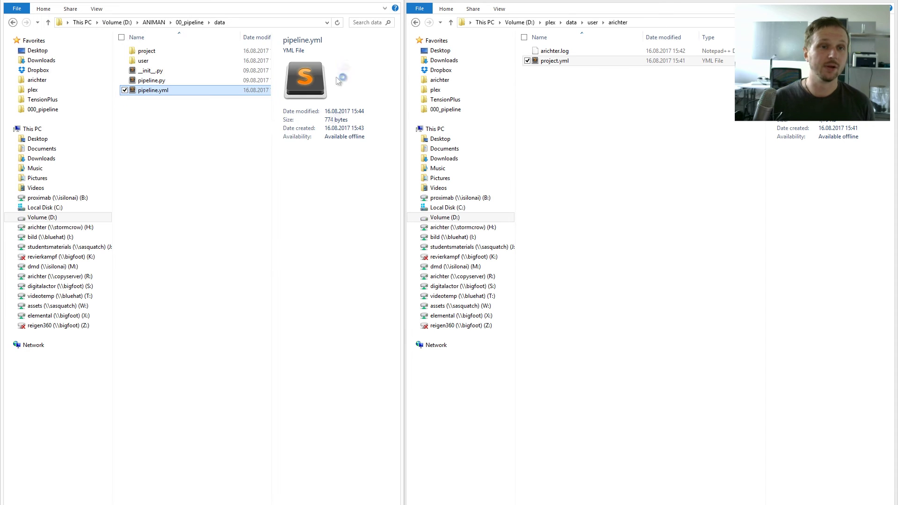
Delete project.yml from the user\arichter folder.
double_click(135, 60)
double_click(145, 54)
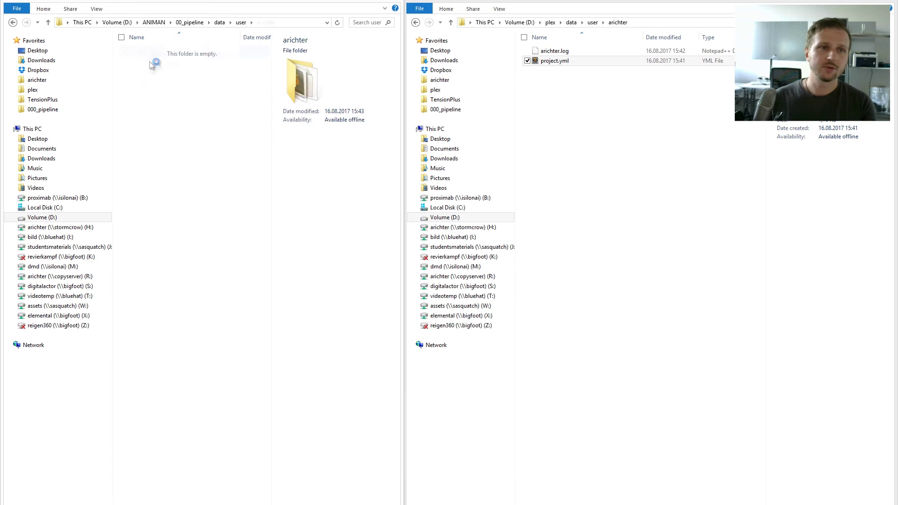
left_click(150, 63)
key("Delete")
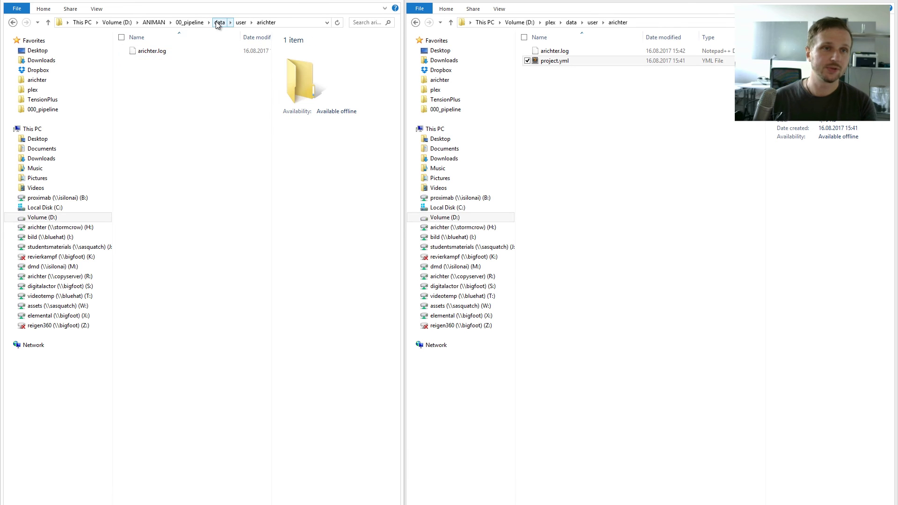
left_click(189, 22)
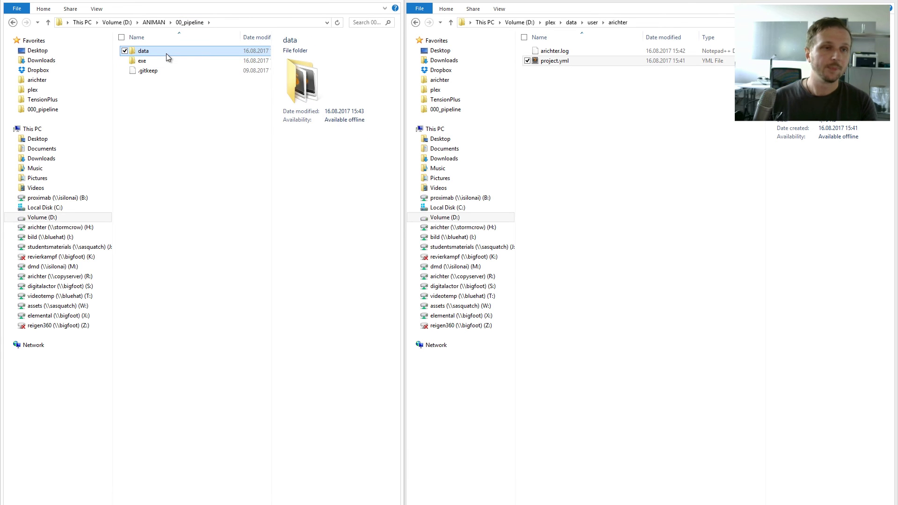
Rename the project to layered_animan in data\project\animan\project.yml and save it.
double_click(167, 53)
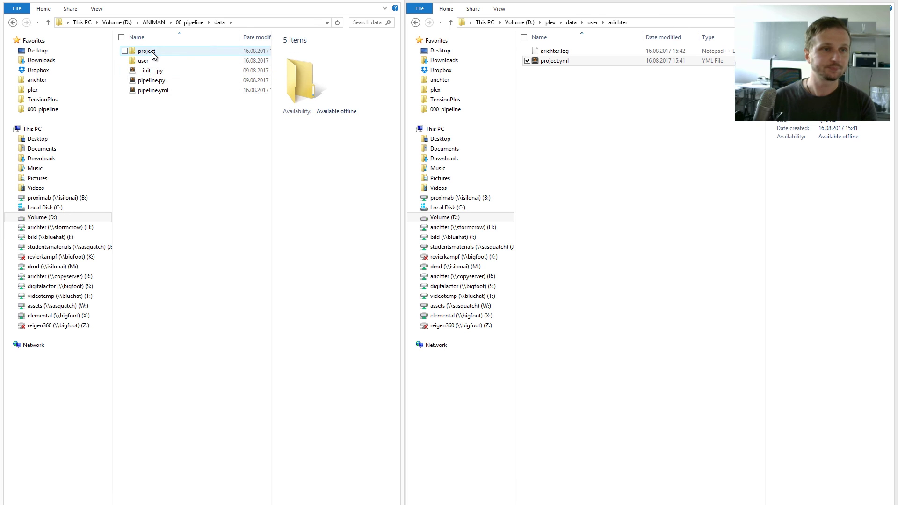
double_click(154, 52)
double_click(149, 52)
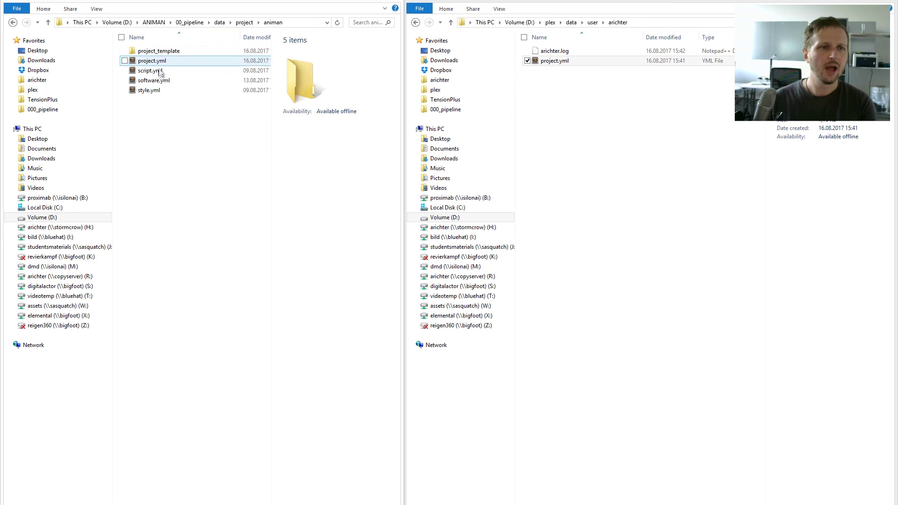
double_click(152, 61)
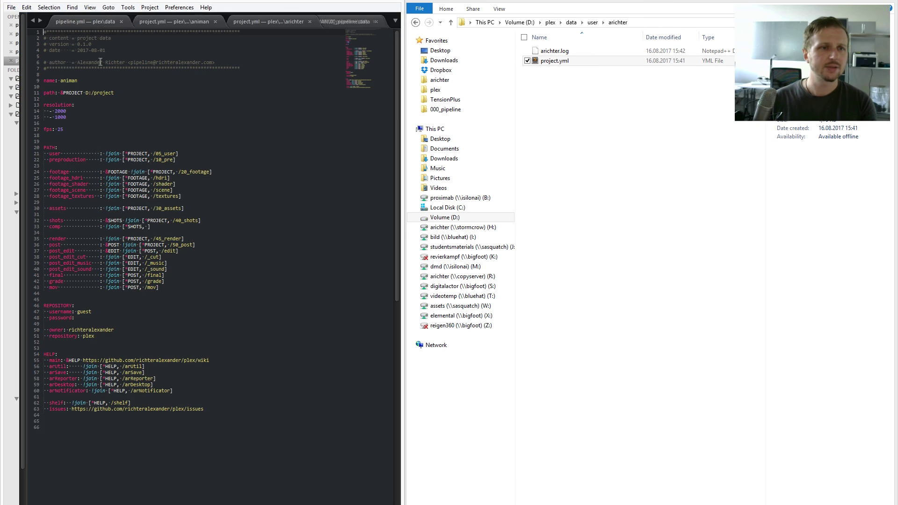
left_click(63, 81)
type("layer")
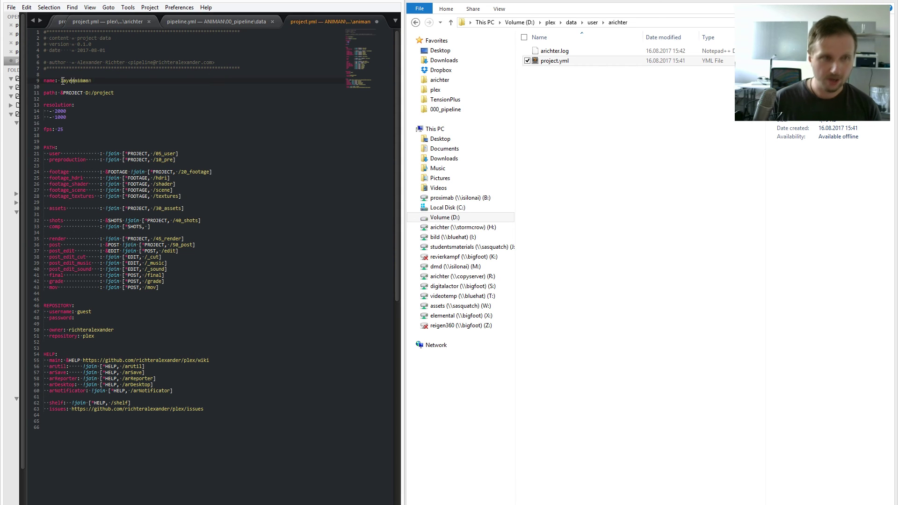
type("ed_")
key("ctrl+s")
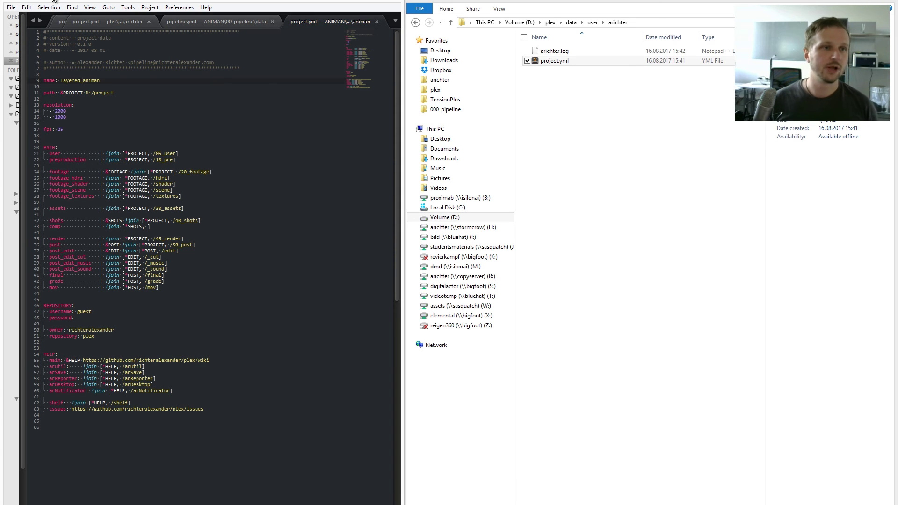
key("alt+Tab")
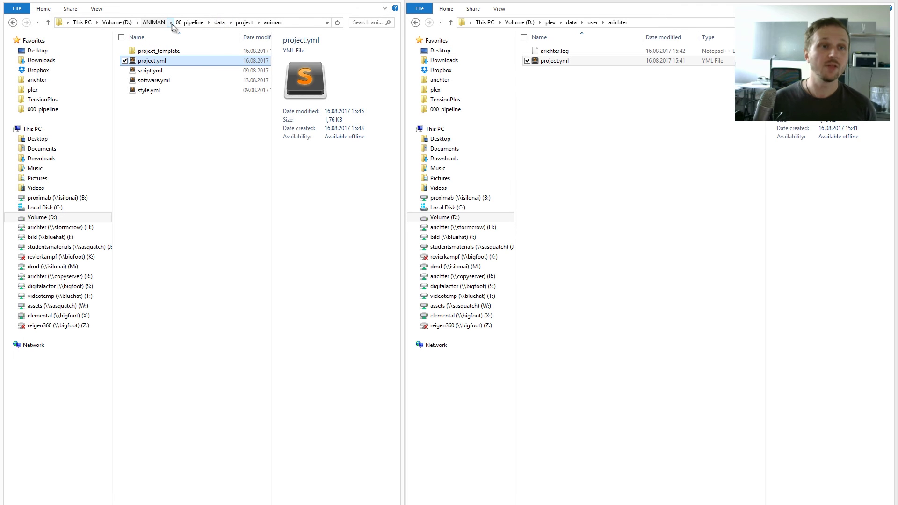
left_click(196, 24)
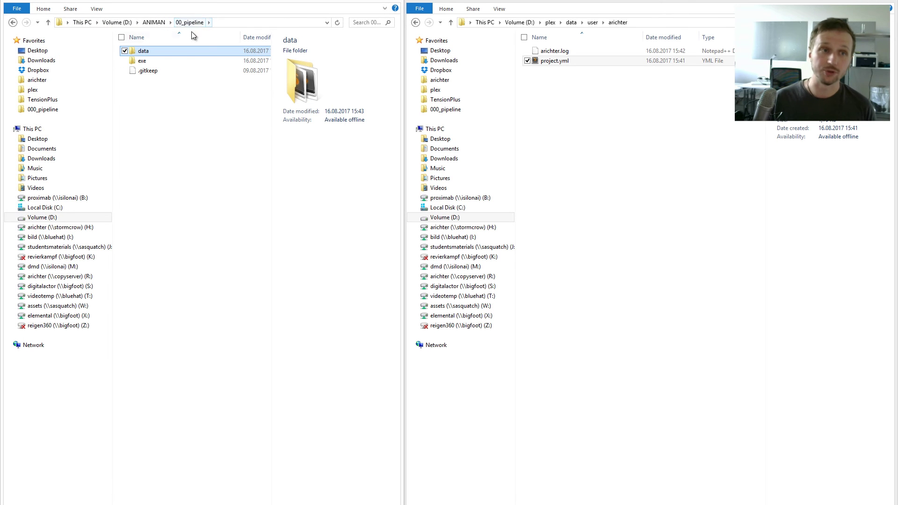
Launch Maya by running win_maya.bat from ANIMAN's 00_pipeline exe folder.
left_click(145, 61)
double_click(145, 62)
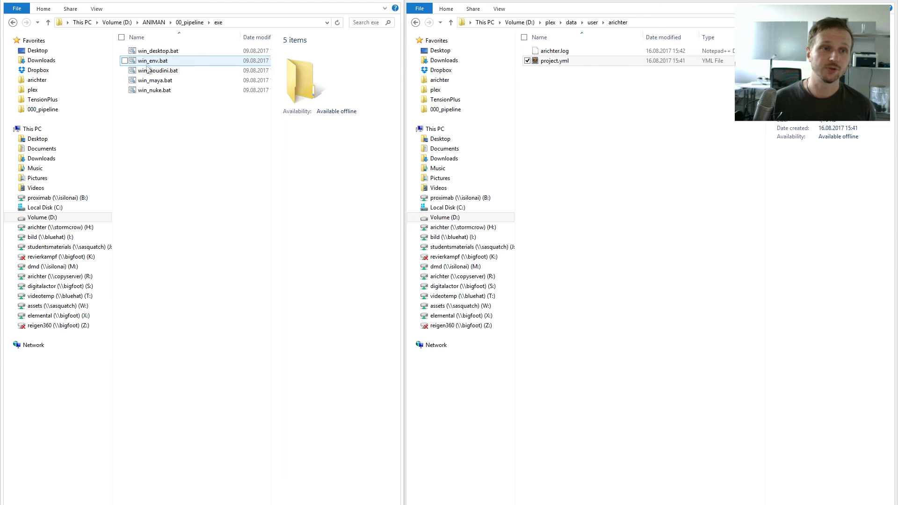
left_click(151, 83)
double_click(150, 84)
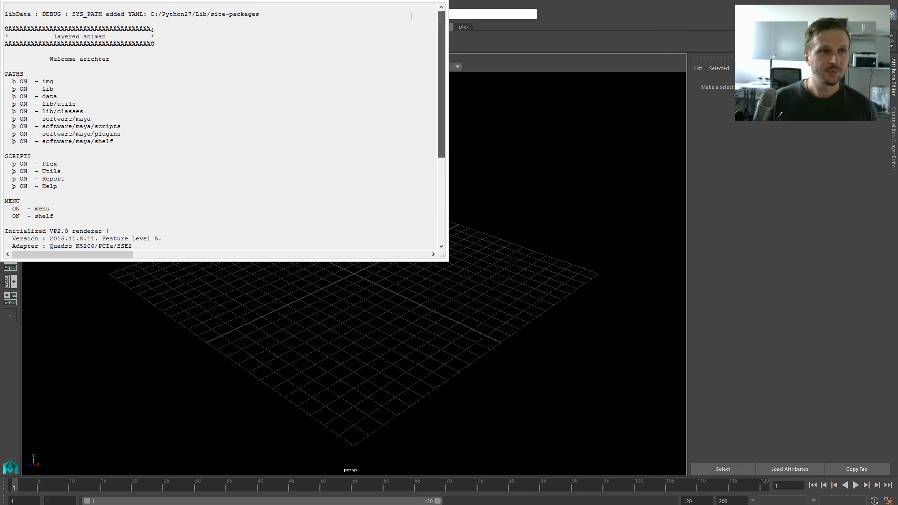
Confirm layered_animan in Maya's Output Window, close it, and switch to the Plex wiki in Chrome.
left_click_drag(53, 37, 108, 34)
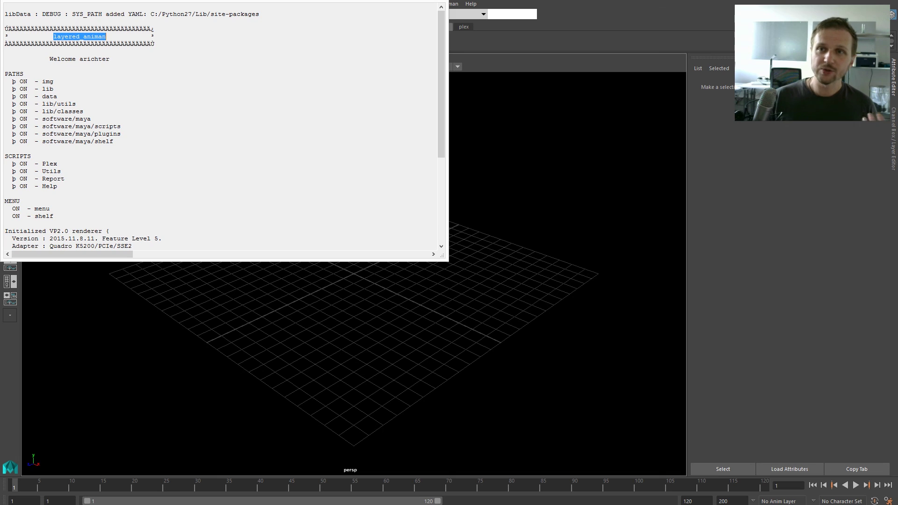
left_click(655, 87)
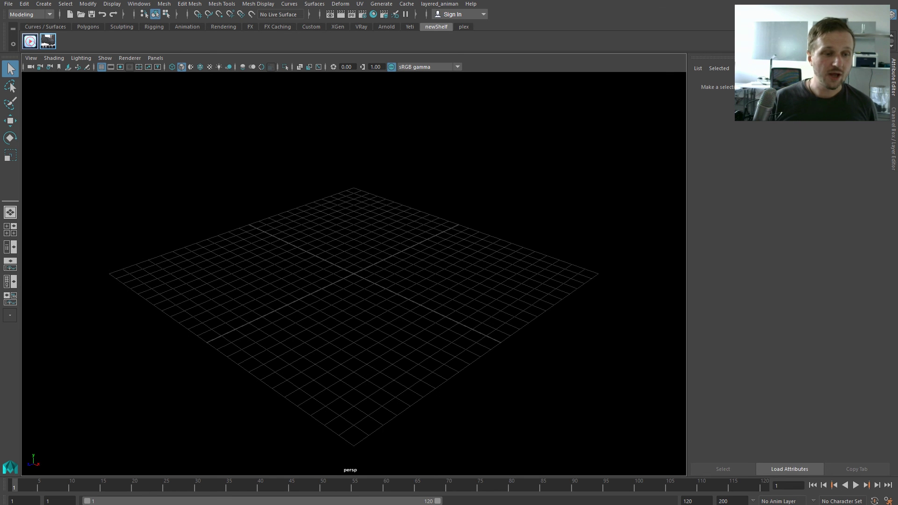
left_click(134, 502)
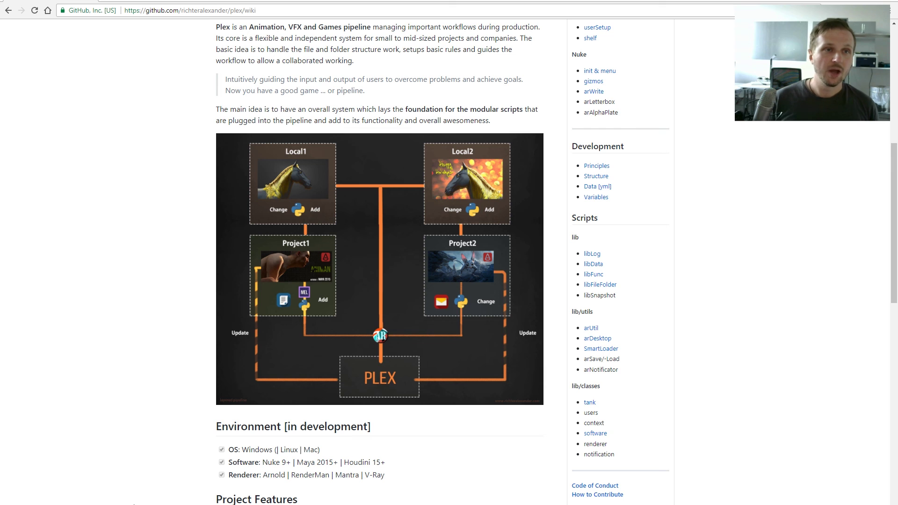
scroll(119, 380, "up", 8)
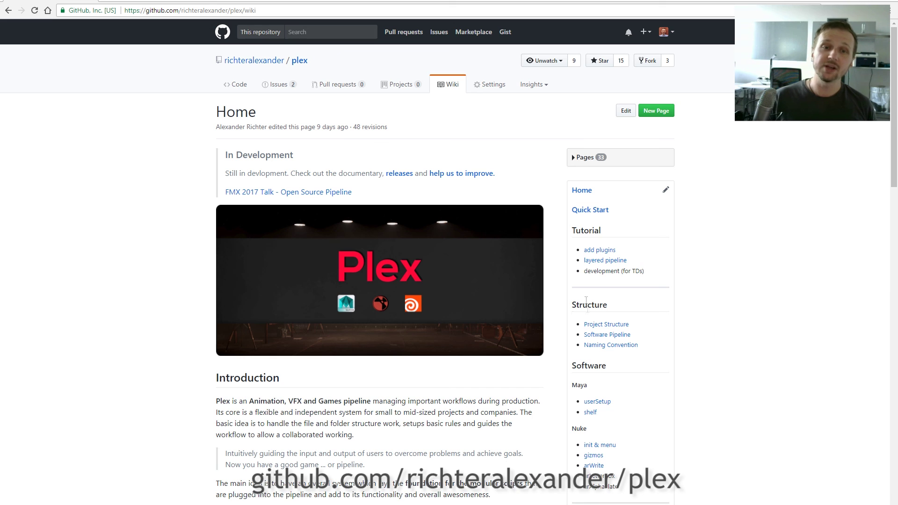
scroll(556, 331, "down", 1)
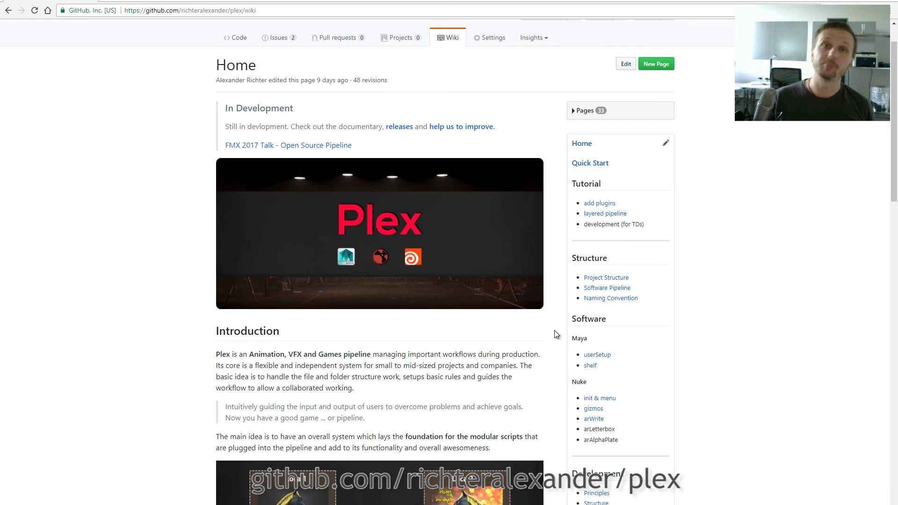
scroll(554, 332, "up", 1)
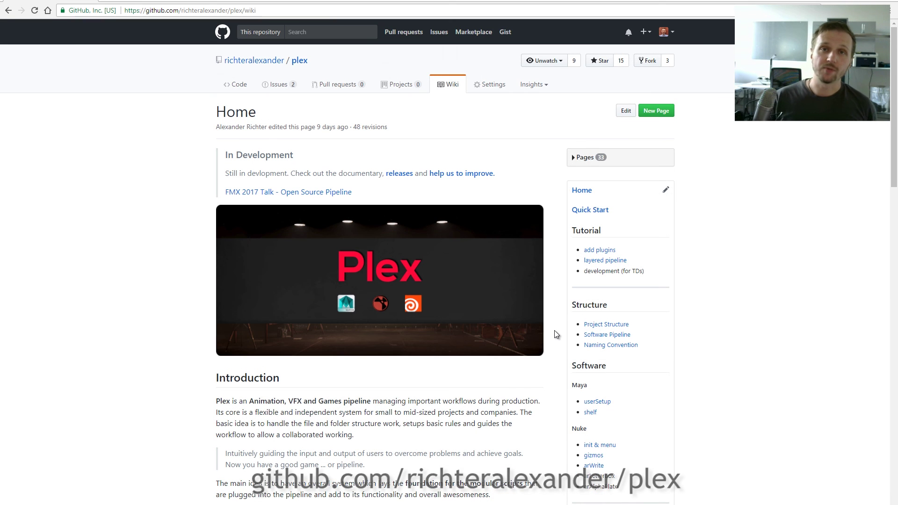